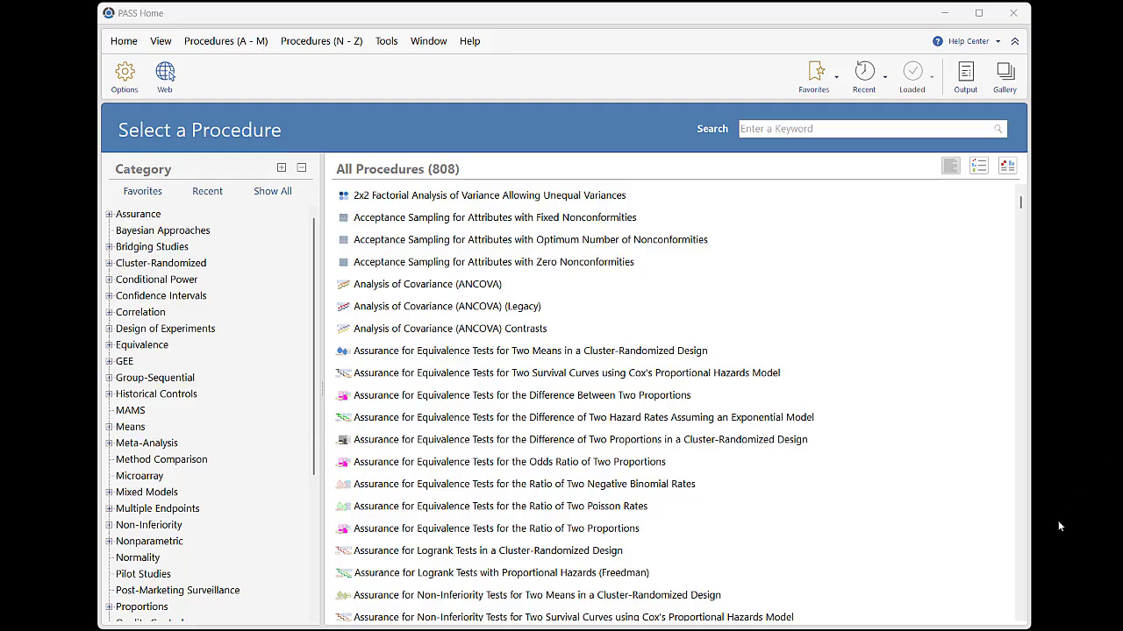
# Browse the full list of available procedures from the start to the superiority by a margin tests
pyautogui.click(1023, 586)
pyautogui.click(1023, 586)
pyautogui.click(1022, 586)
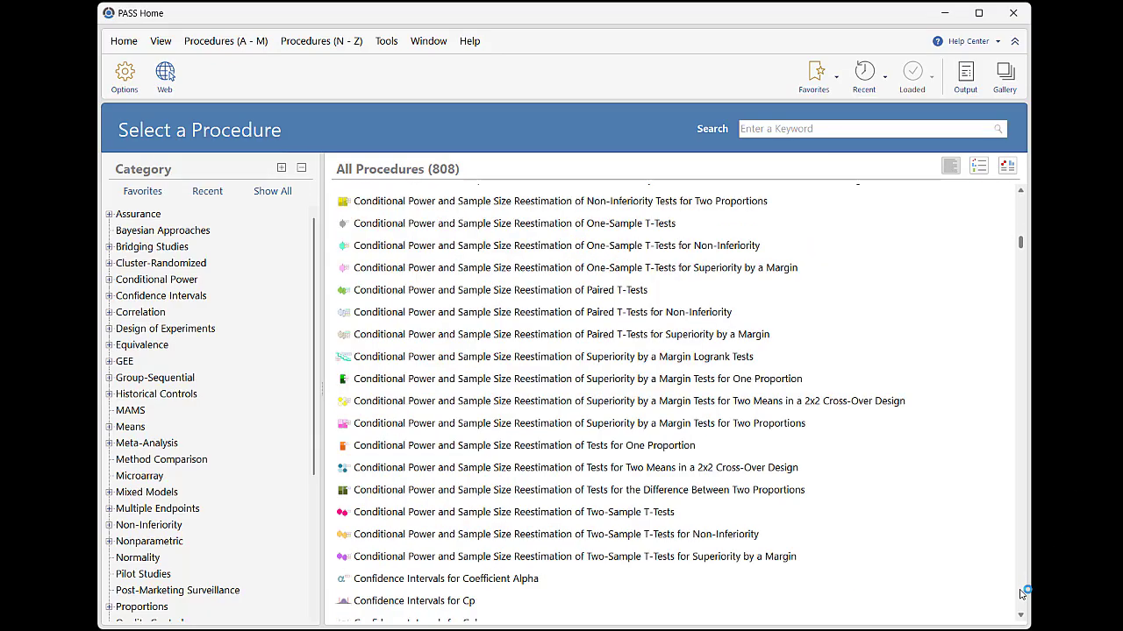
pyautogui.click(1023, 586)
pyautogui.click(1022, 586)
pyautogui.click(1023, 592)
pyautogui.click(1023, 593)
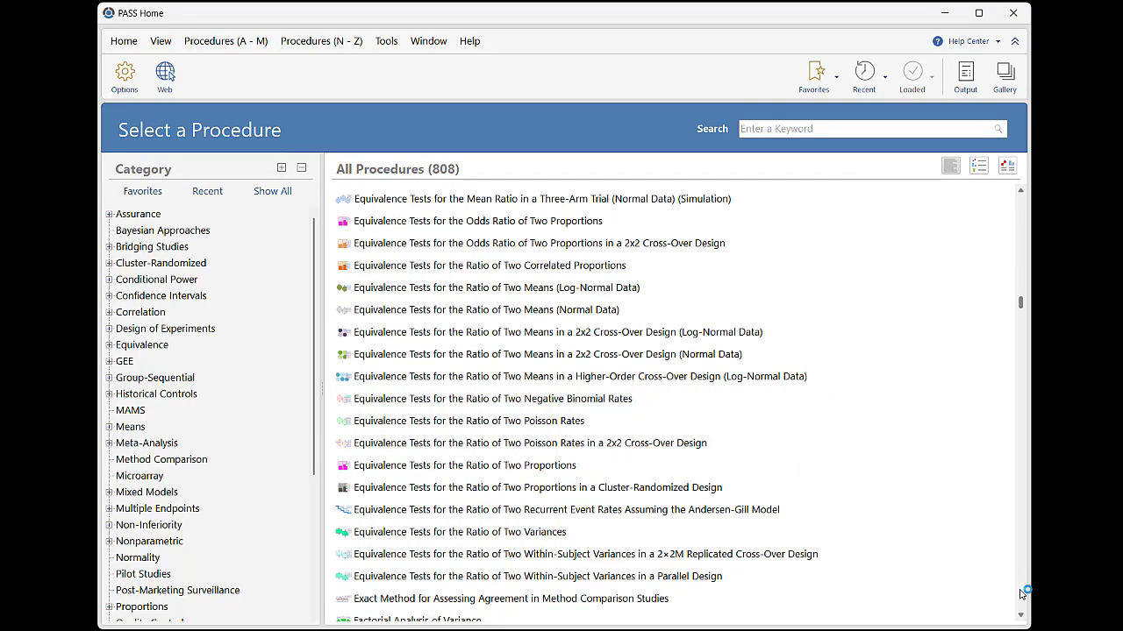
pyautogui.click(1023, 594)
pyautogui.click(1023, 594)
pyautogui.click(1023, 594)
pyautogui.click(1023, 593)
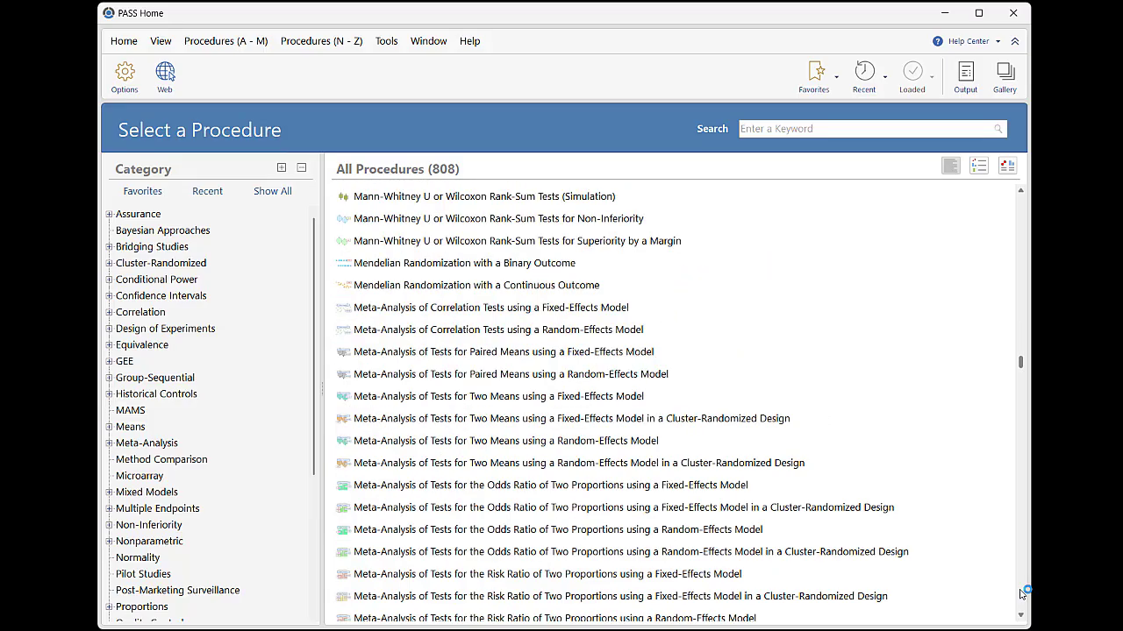
pyautogui.click(1022, 593)
pyautogui.click(1023, 594)
pyautogui.click(1023, 594)
pyautogui.click(1020, 593)
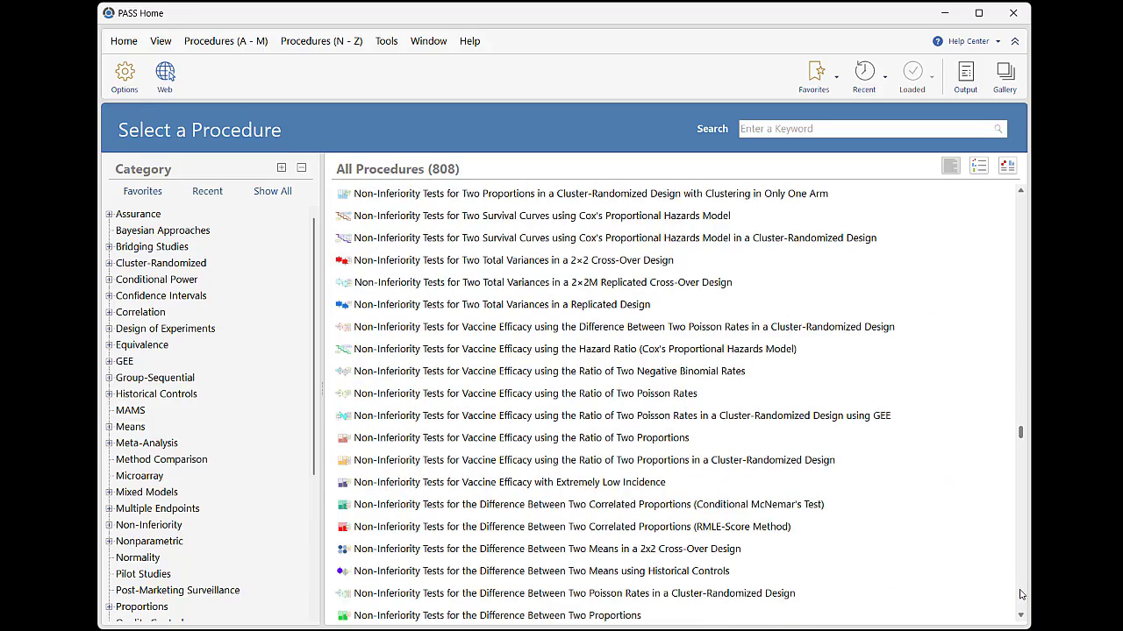
pyautogui.click(1021, 593)
pyautogui.click(1021, 593)
pyautogui.click(1020, 593)
pyautogui.click(1021, 594)
pyautogui.click(1021, 594)
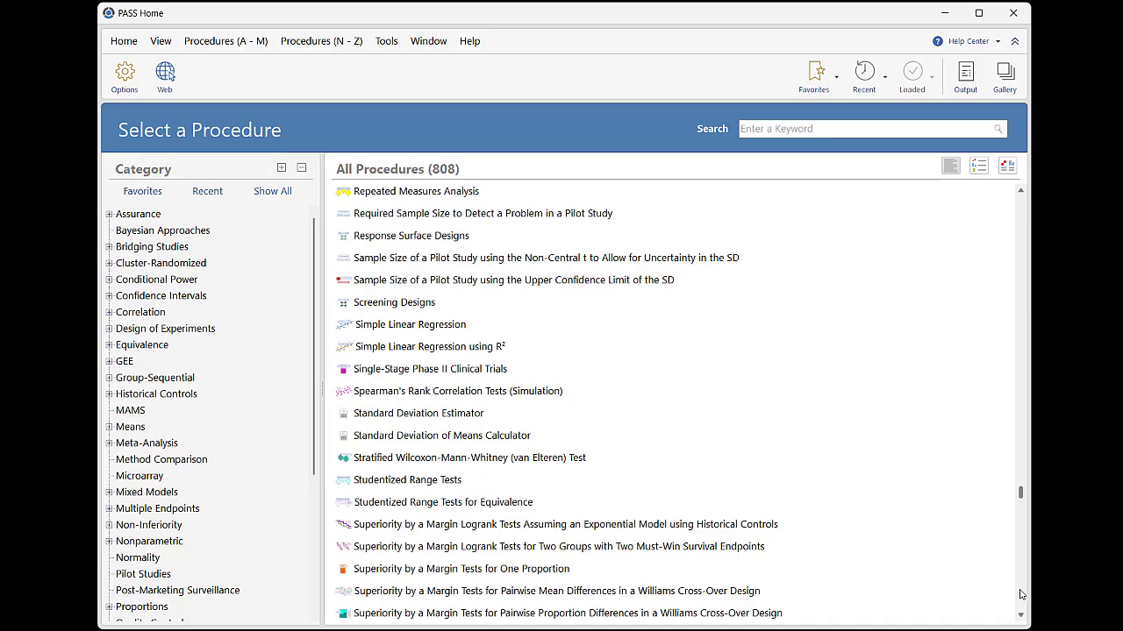
pyautogui.click(1021, 594)
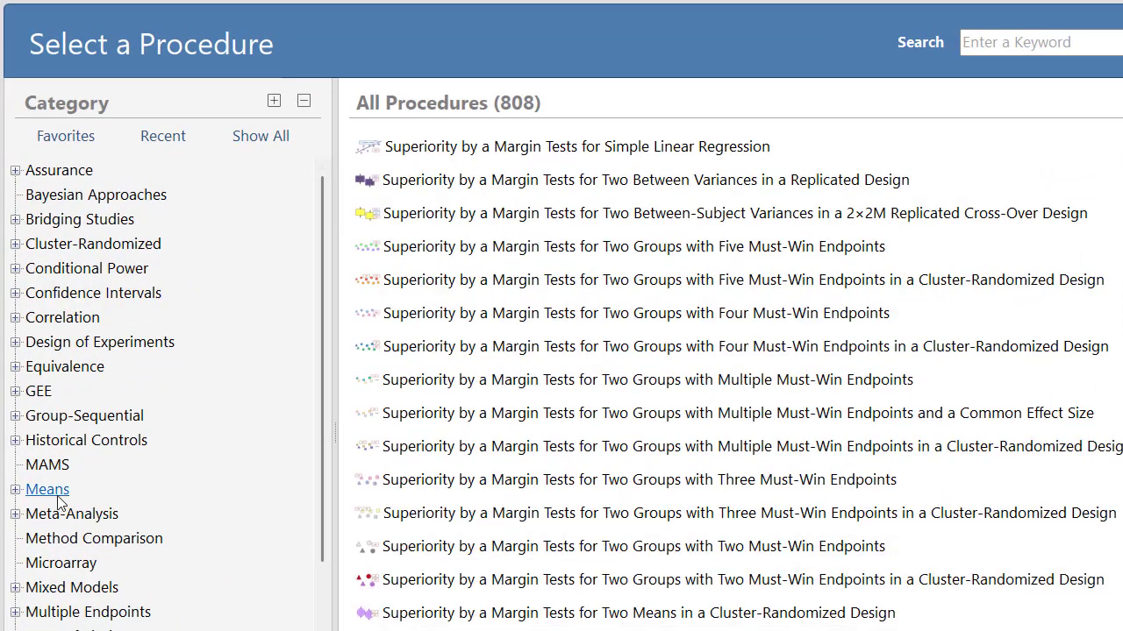
# Open the Two-Sample T-Tests Assuming Equal Variance procedure from the Means category, under Two Independent Means, T-Test (Inequality)
pyautogui.click(16, 493)
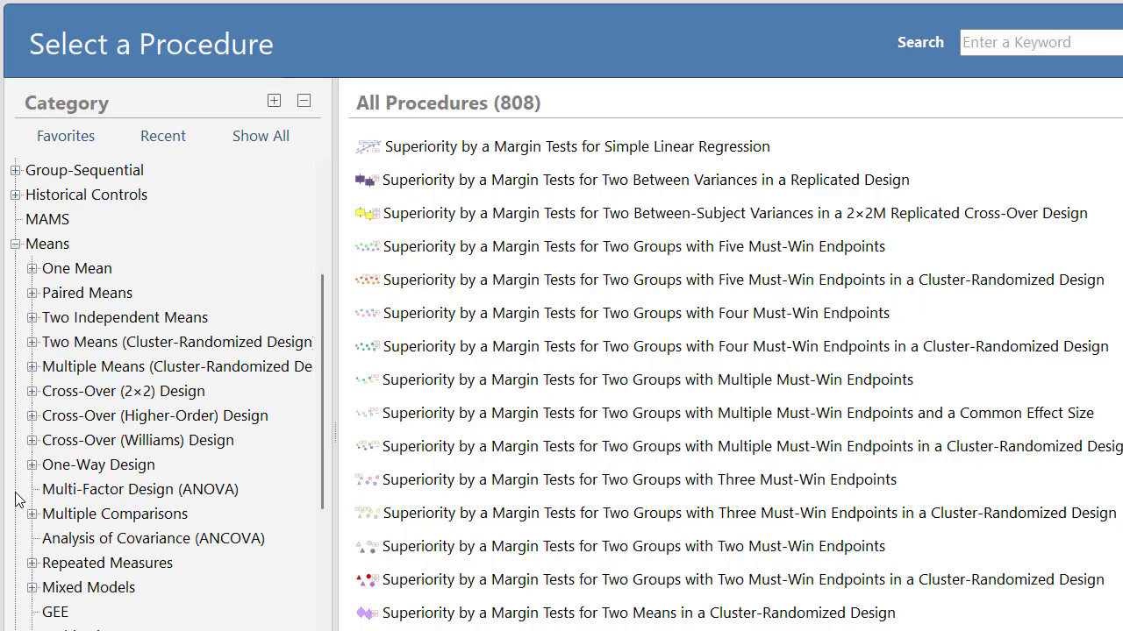
pyautogui.click(33, 318)
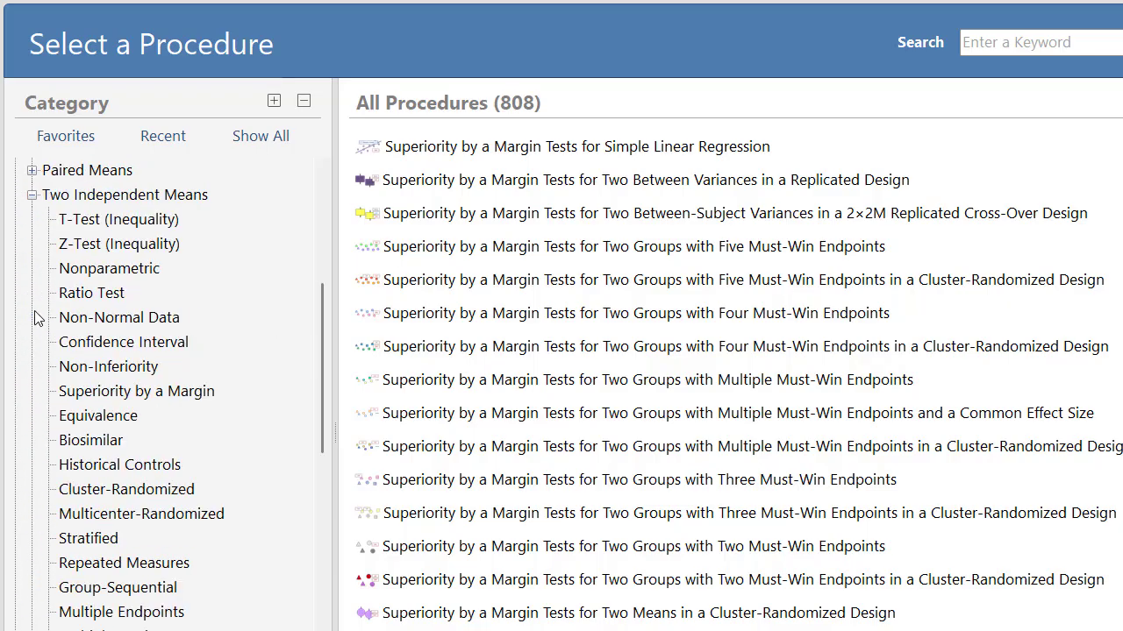
pyautogui.click(118, 221)
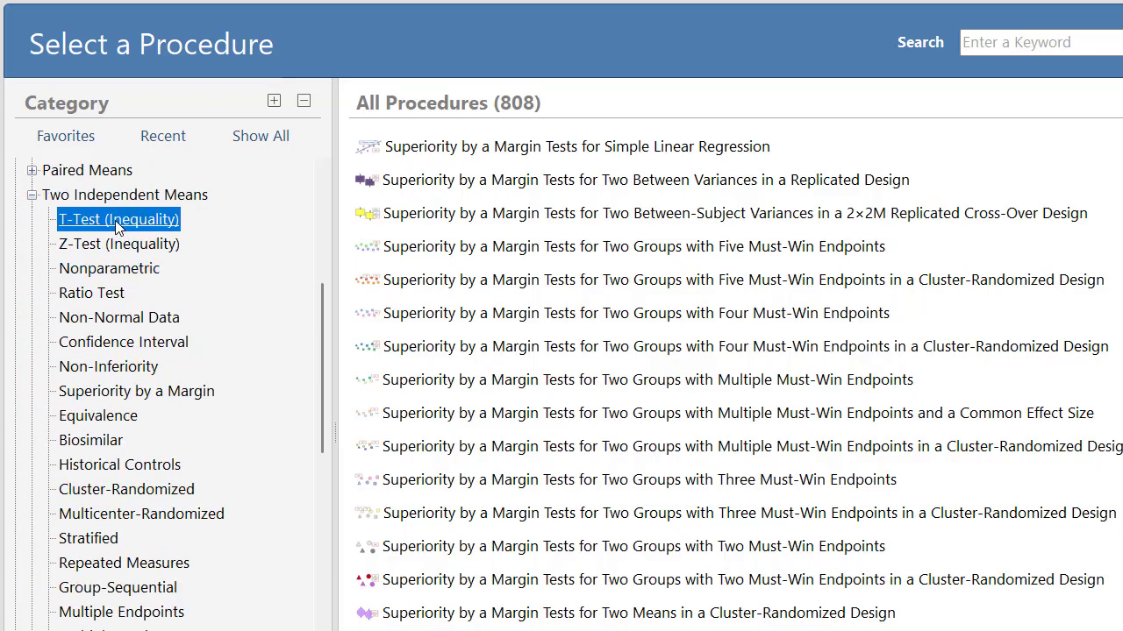
pyautogui.doubleClick(396, 149)
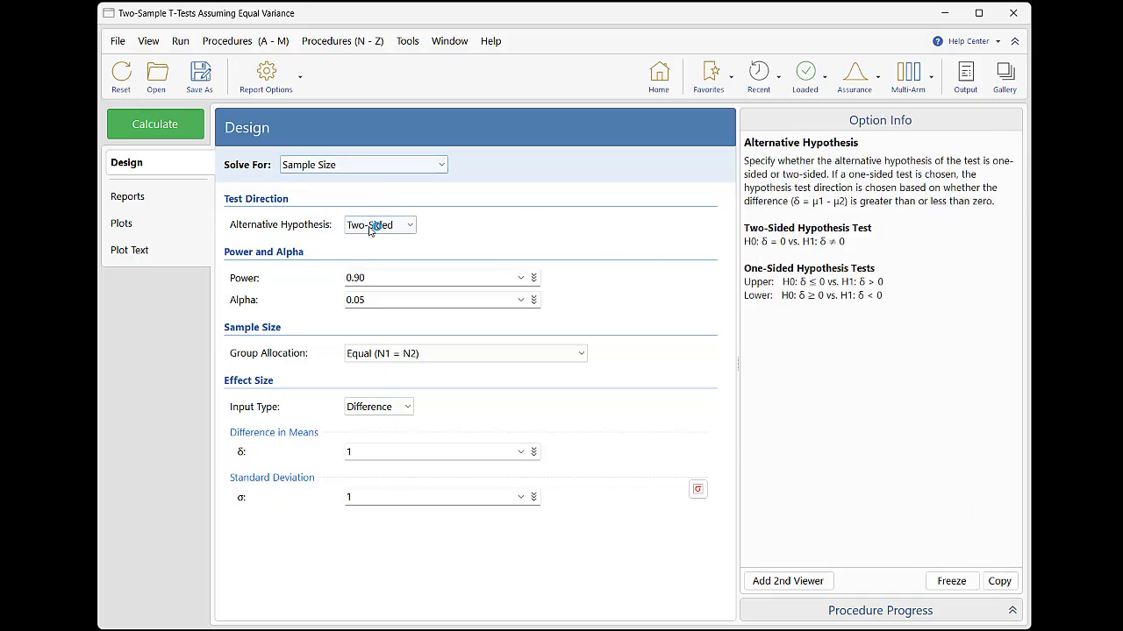
# Review the descriptions of the design options and open the help documentation for this procedure
pyautogui.moveTo(373, 277)
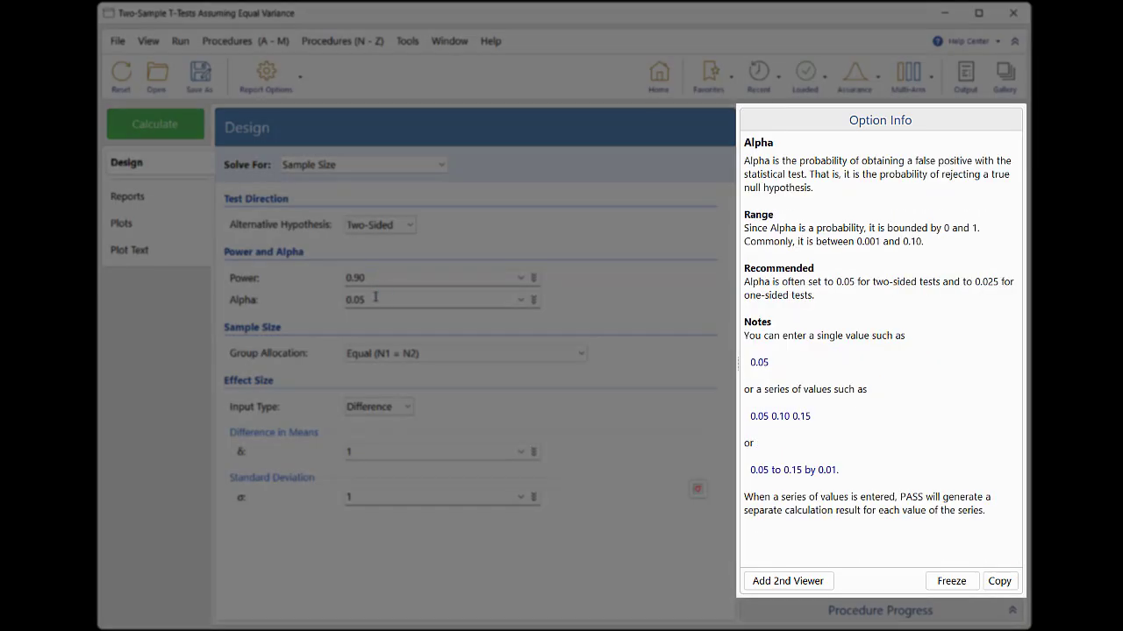
pyautogui.moveTo(378, 352)
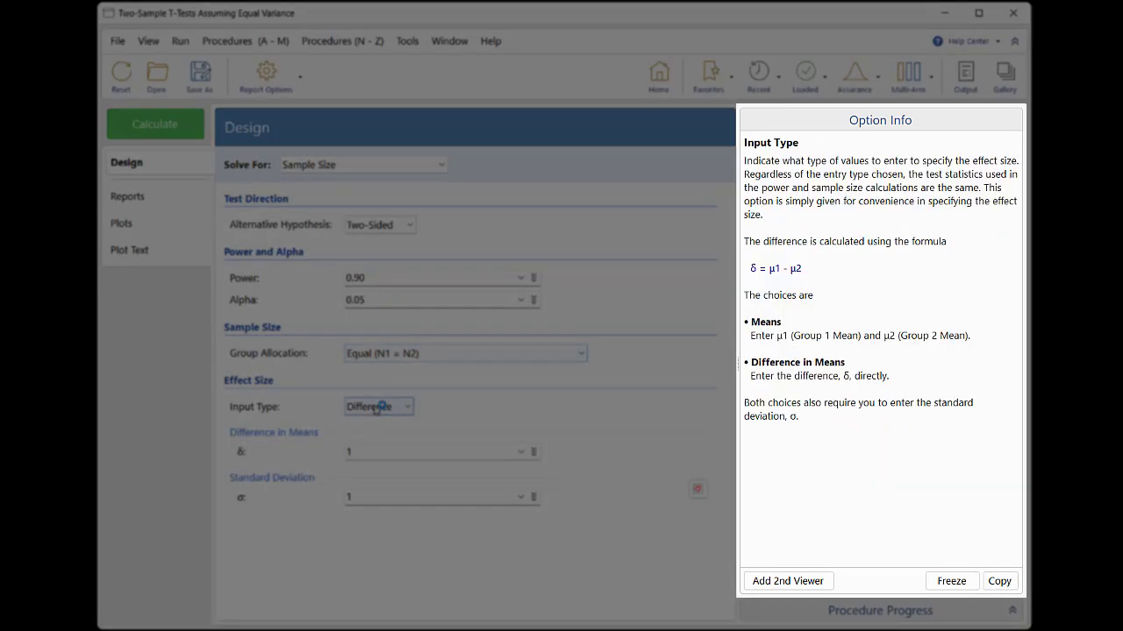
pyautogui.moveTo(375, 498)
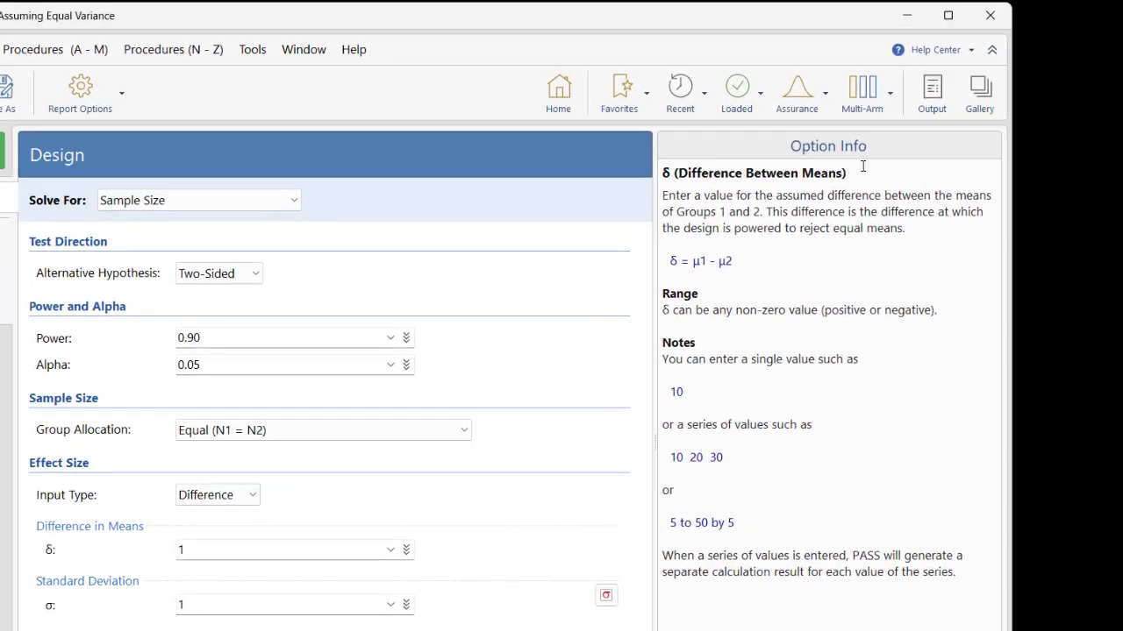
pyautogui.click(999, 42)
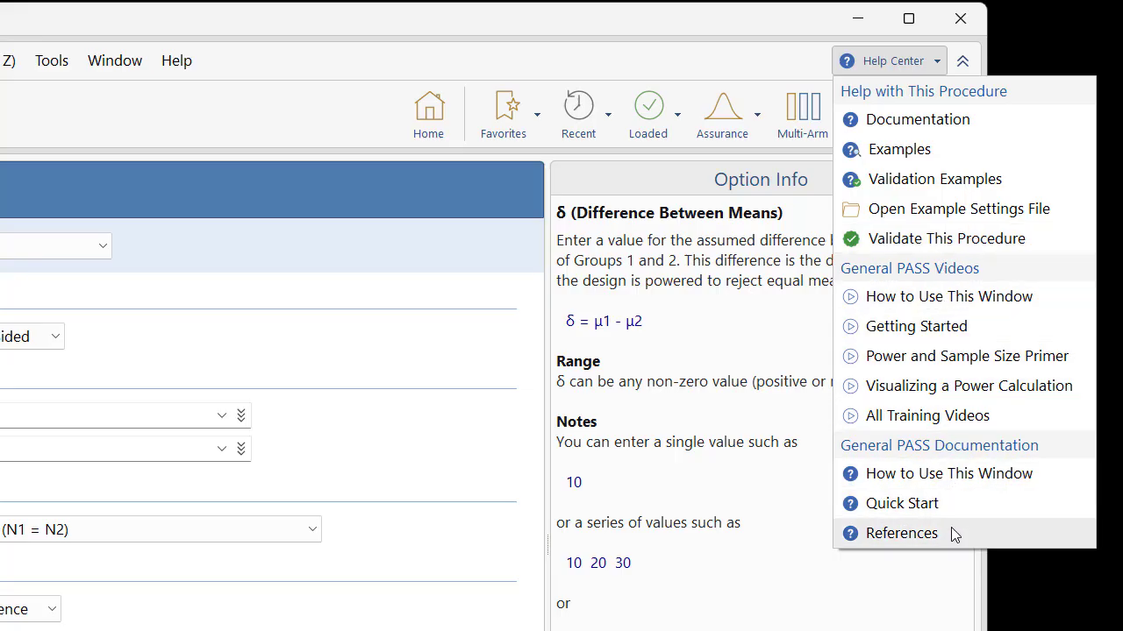
pyautogui.click(982, 123)
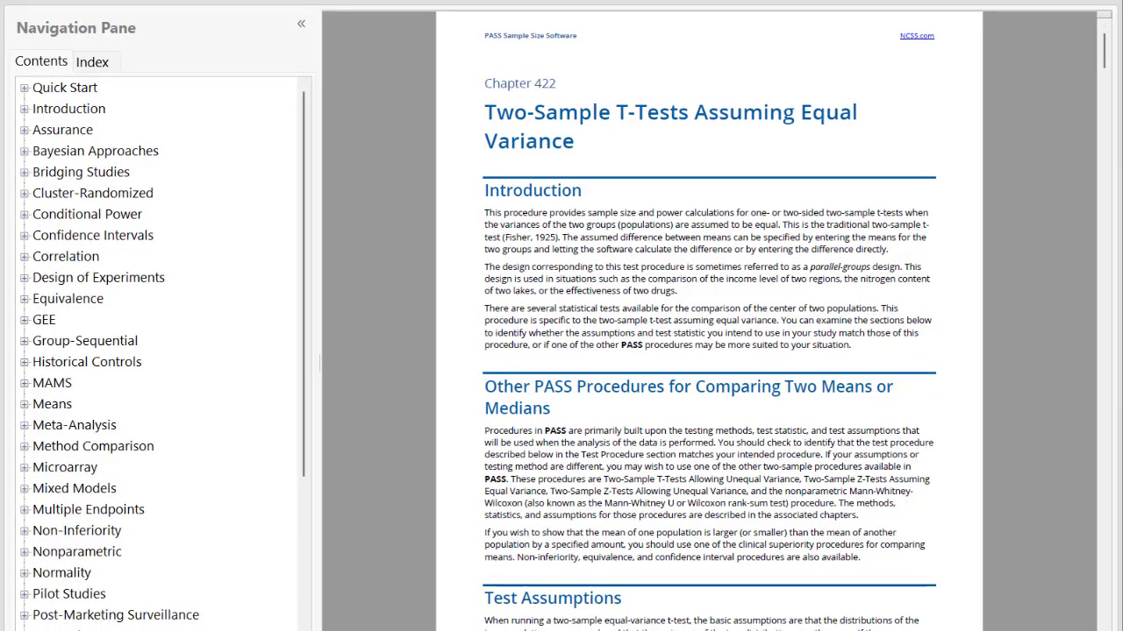
# Read through the procedure's documentation chapter, including the test procedure, sample output and worked examples
pyautogui.click(1104, 618)
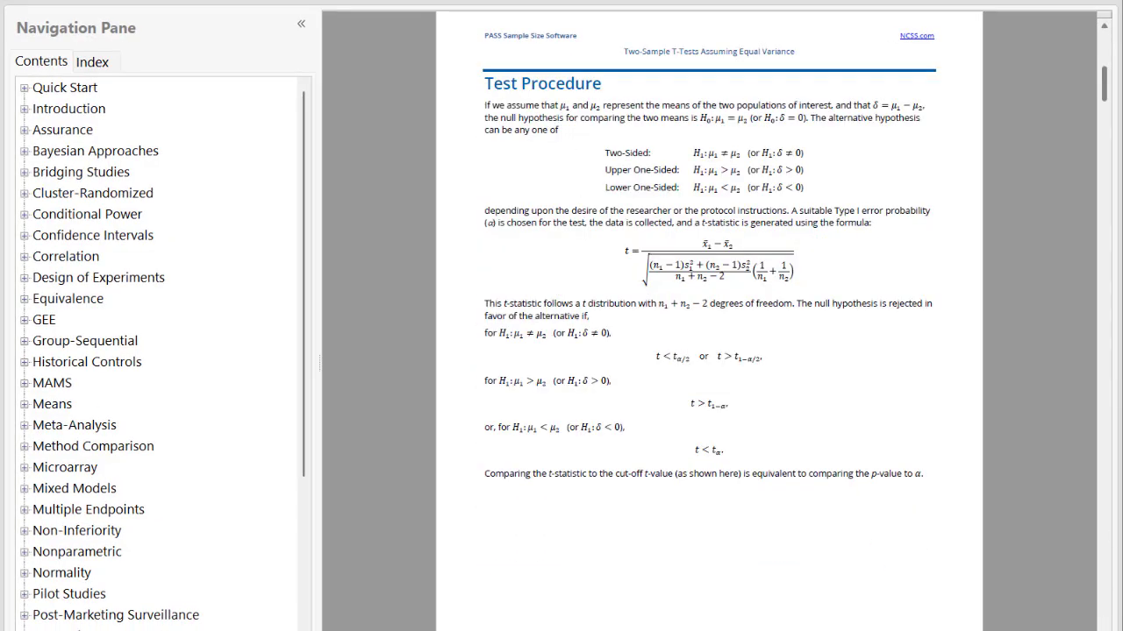
pyautogui.click(1104, 629)
pyautogui.click(1104, 630)
pyautogui.click(1105, 630)
pyautogui.click(1105, 630)
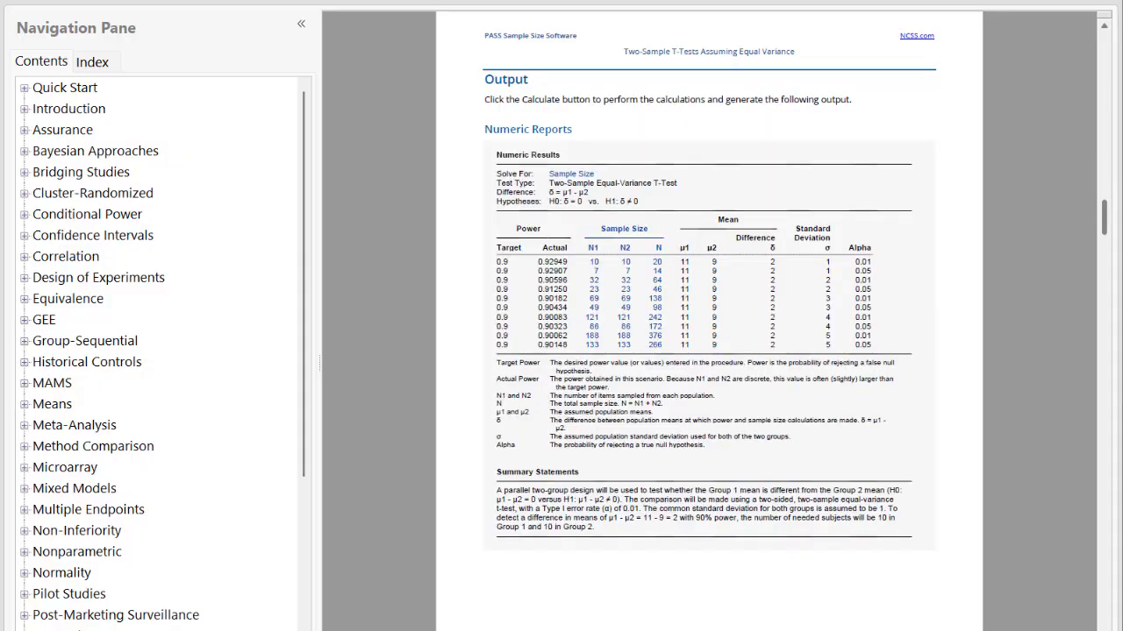
pyautogui.click(1104, 630)
pyautogui.click(1104, 629)
pyautogui.click(1104, 630)
pyautogui.click(1104, 630)
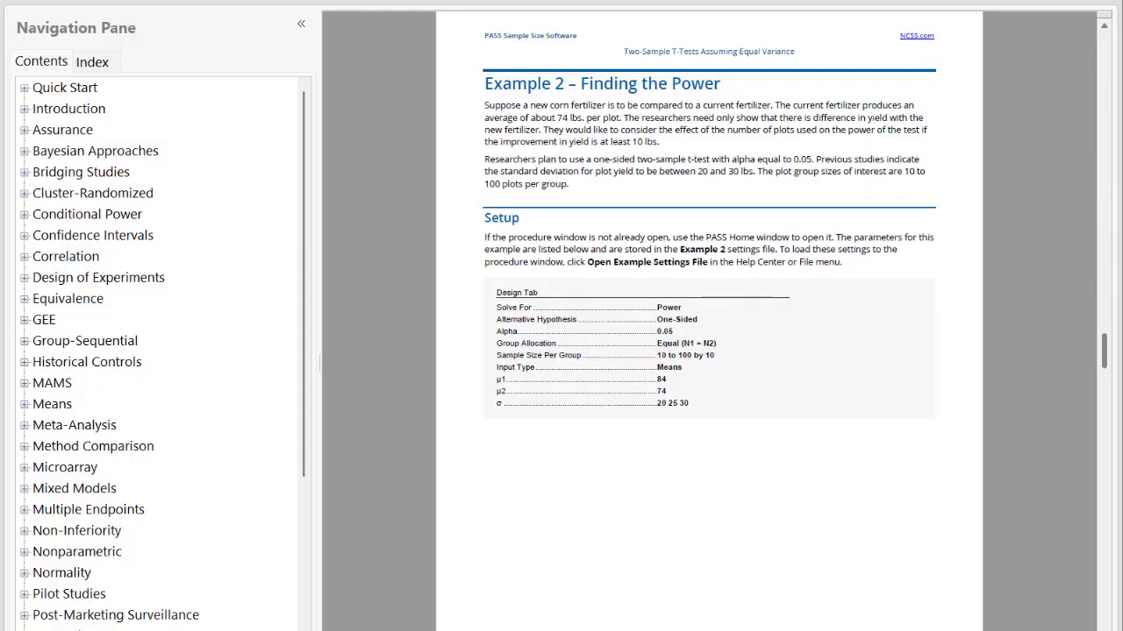
pyautogui.click(1104, 630)
pyautogui.click(1105, 630)
pyautogui.click(1105, 630)
pyautogui.click(1104, 629)
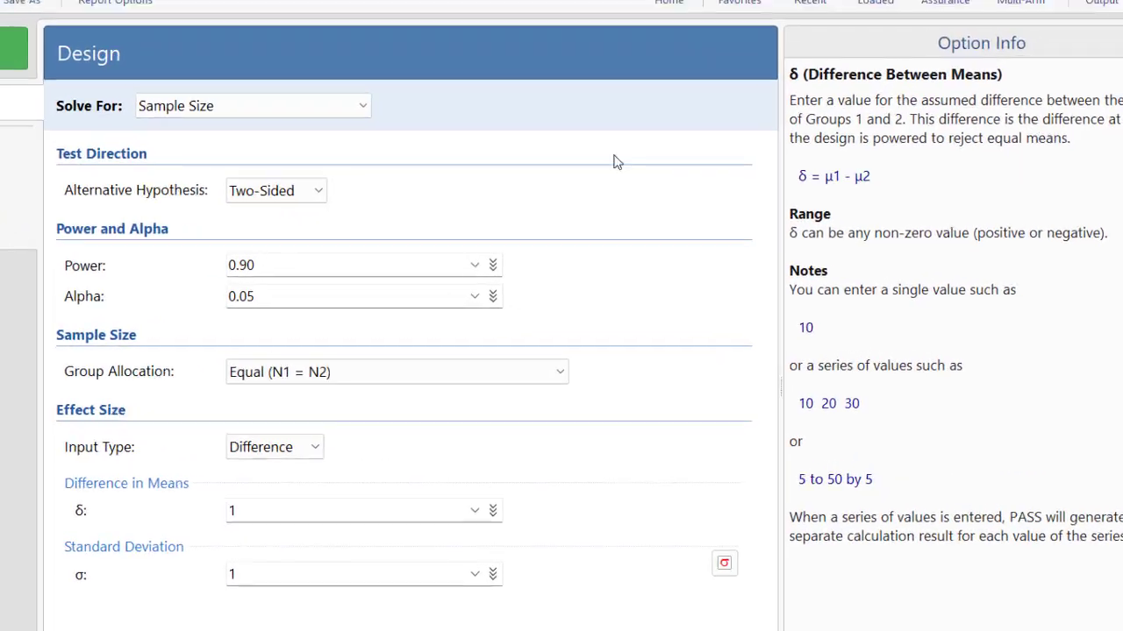
# Set the design to solve for Sample Size with a Two-Sided alternative hypothesis
pyautogui.moveTo(354, 170)
pyautogui.click(219, 106)
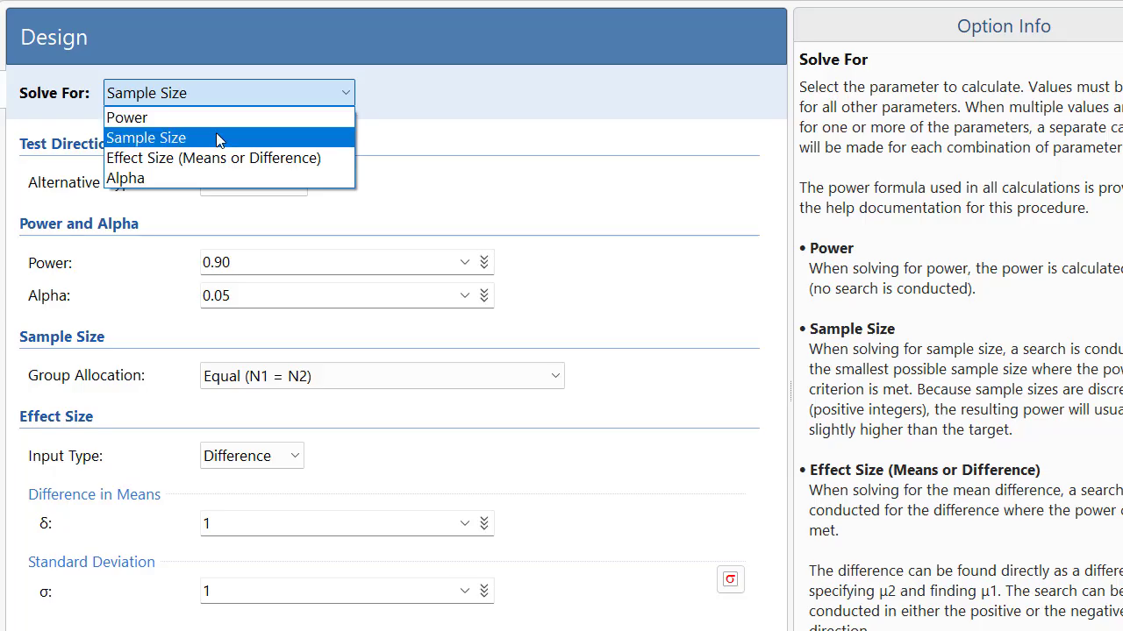
pyautogui.click(219, 141)
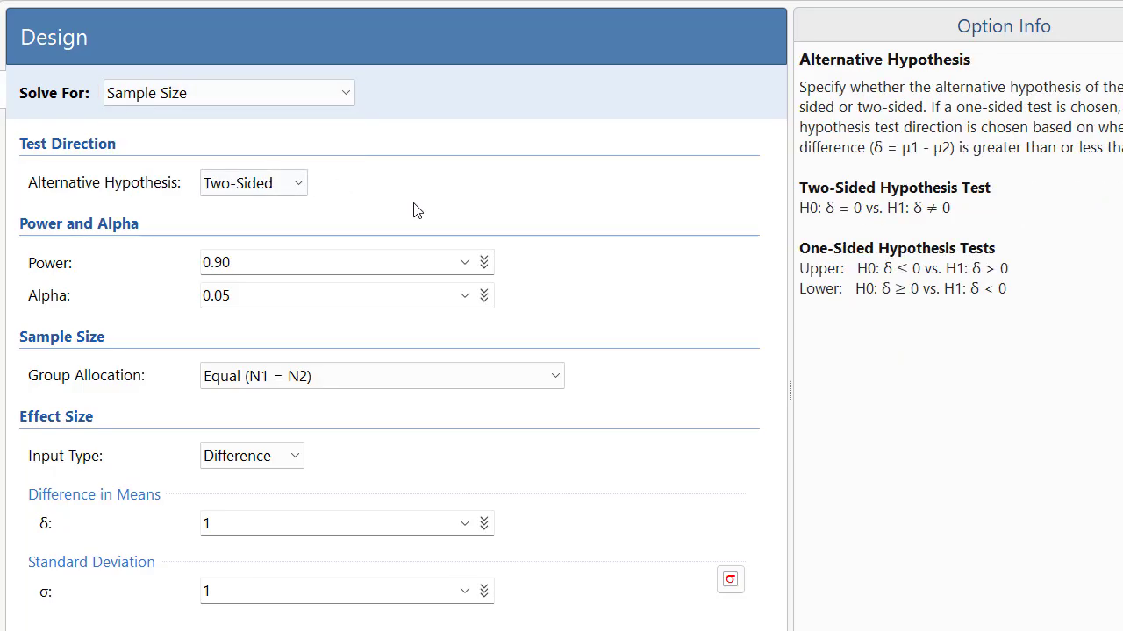
pyautogui.click(300, 186)
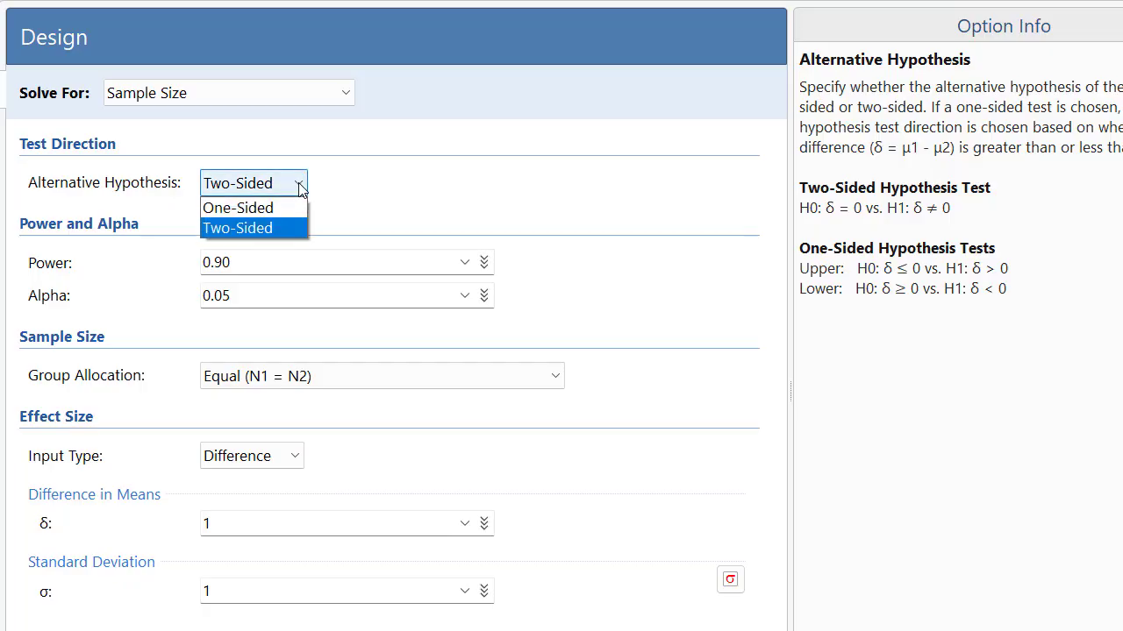
pyautogui.click(295, 229)
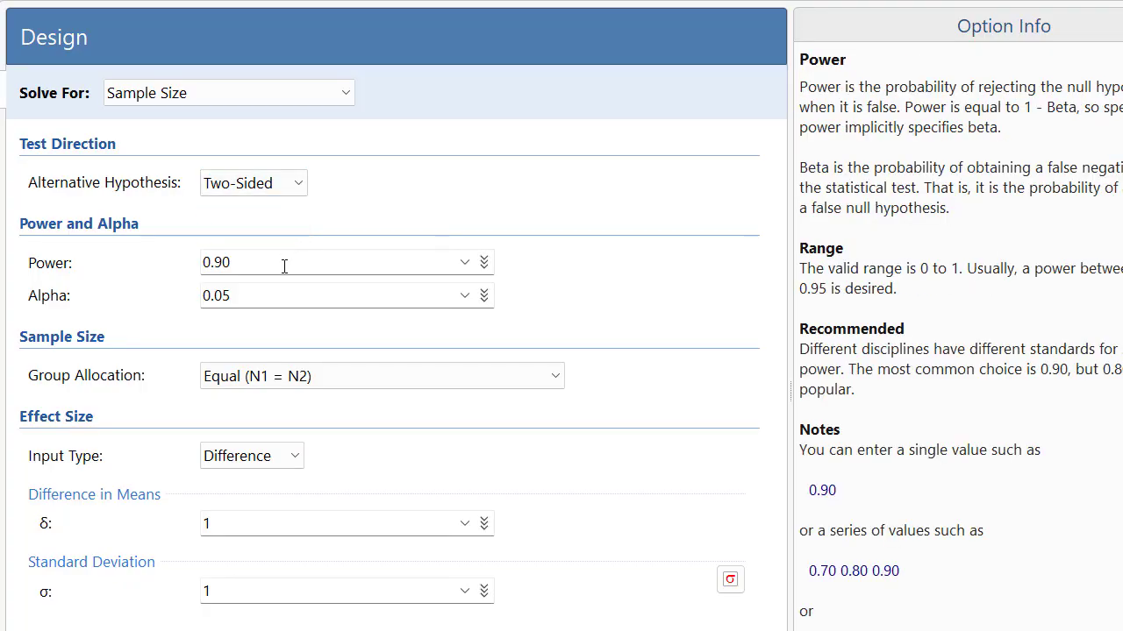
# Set the power values to 0.8 and 0.9 with alpha kept at 0.05, and use Equal (N1 = N2) group allocation
pyautogui.click(293, 266)
pyautogui.write('0.8 0.9')
pyautogui.click(280, 299)
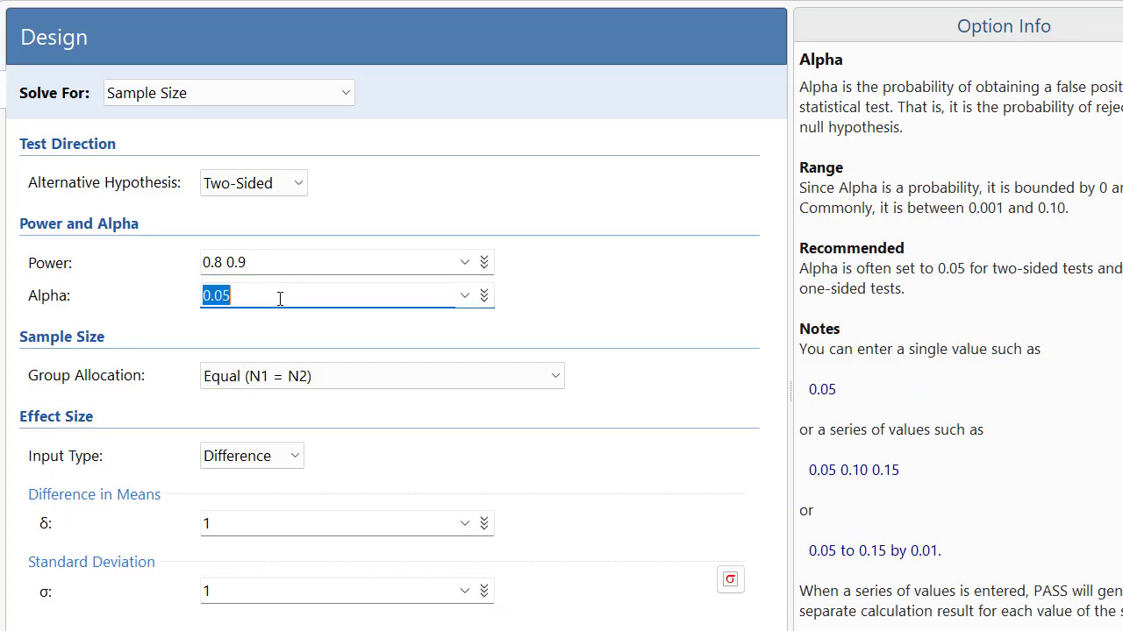
pyautogui.click(333, 376)
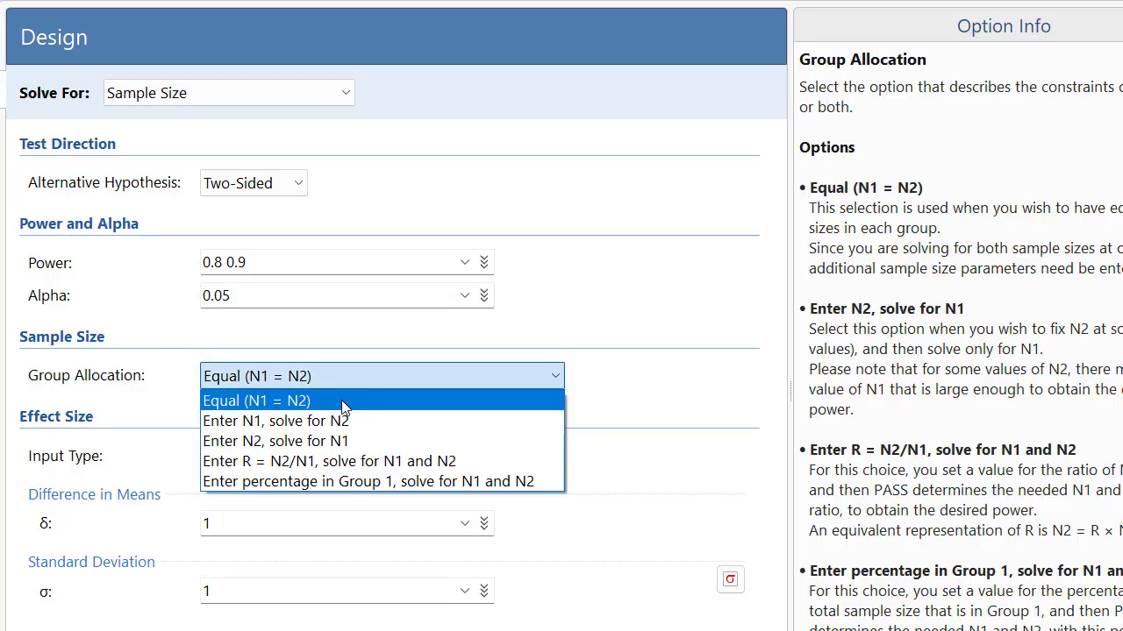
pyautogui.click(343, 406)
# Define the difference in means δ as a series from 5 to 10 in increments of 1
pyautogui.click(485, 525)
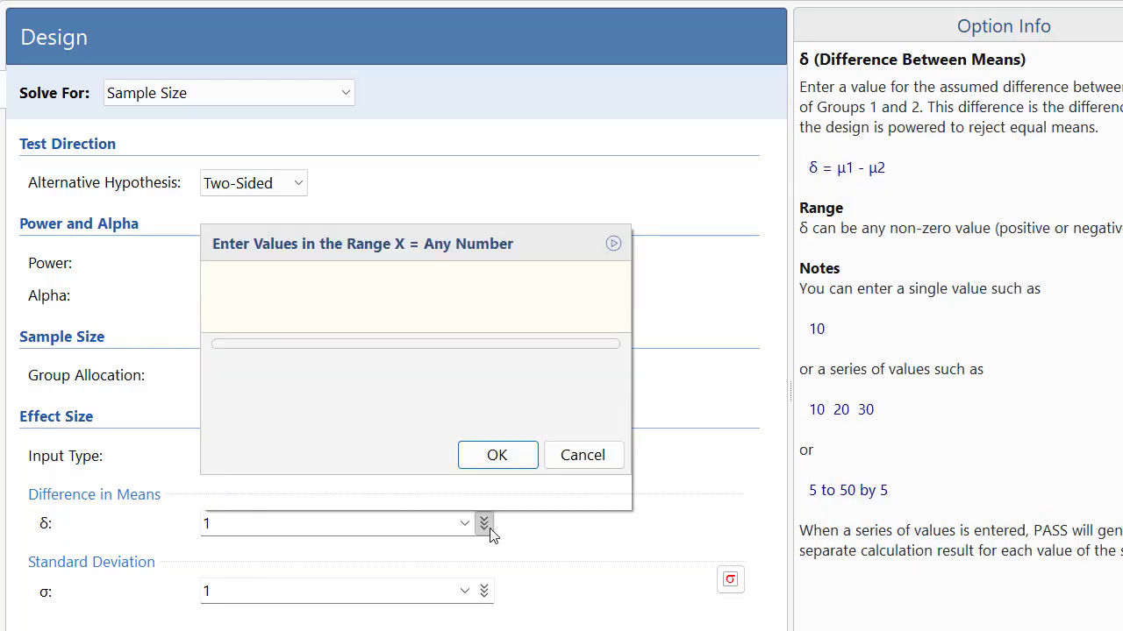
pyautogui.click(323, 162)
pyautogui.click(287, 225)
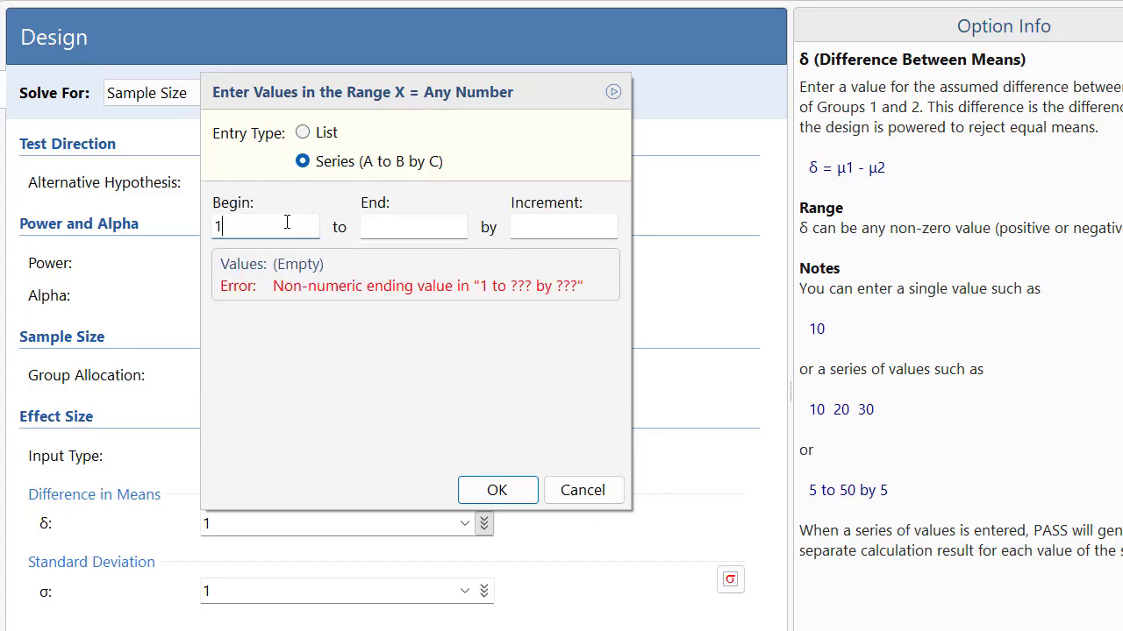
pyautogui.doubleClick(271, 225)
pyautogui.write('5')
pyautogui.click(391, 226)
pyautogui.write('10')
pyautogui.click(544, 225)
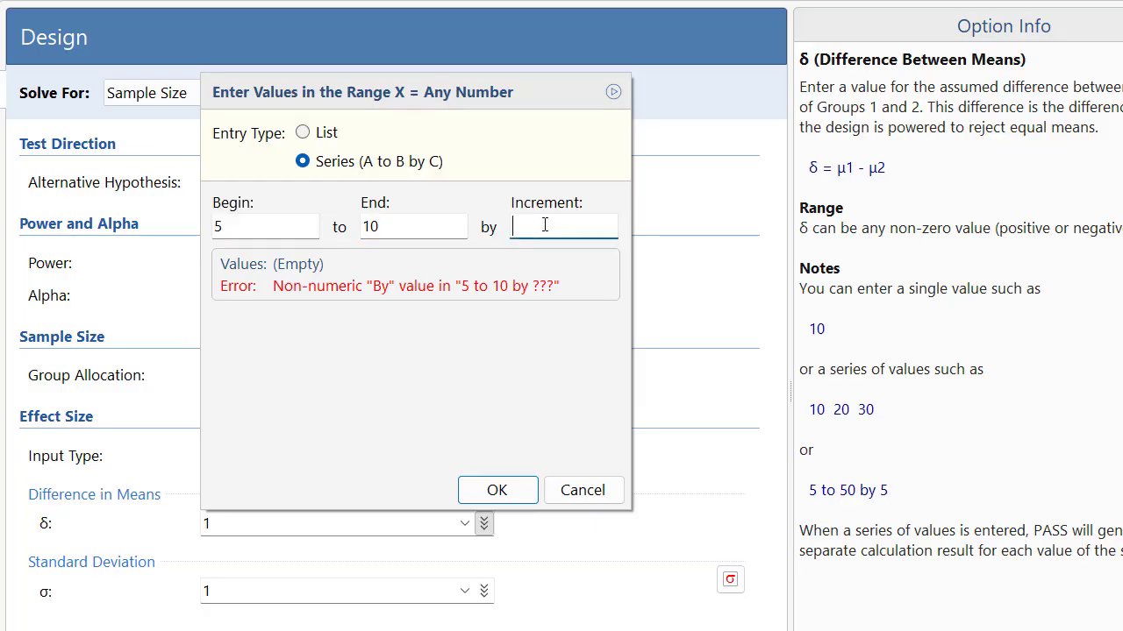
pyautogui.write('1')
pyautogui.click(514, 489)
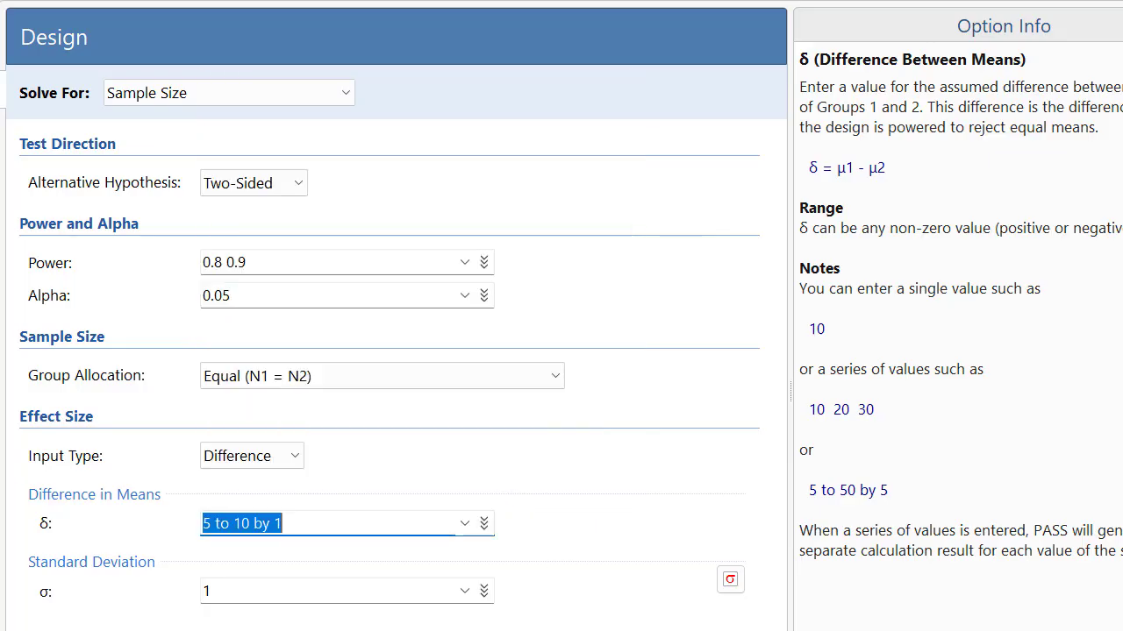
# Set the standard deviation σ to the list of values 10, 20 and 30, removing the value 1
pyautogui.click(483, 591)
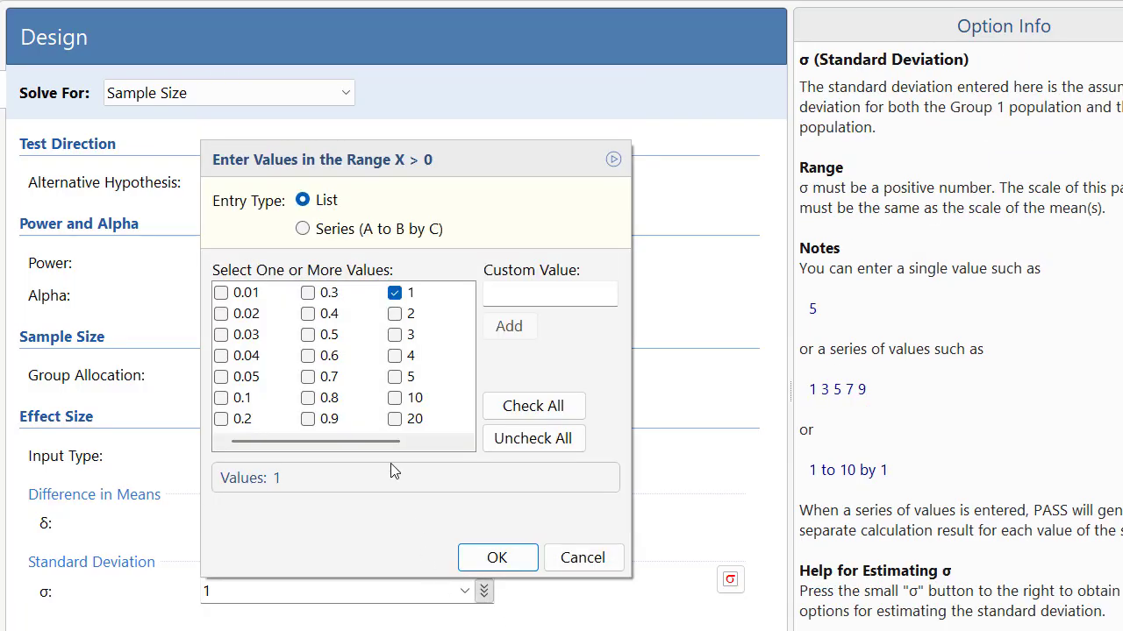
pyautogui.click(394, 293)
pyautogui.click(395, 397)
pyautogui.click(394, 419)
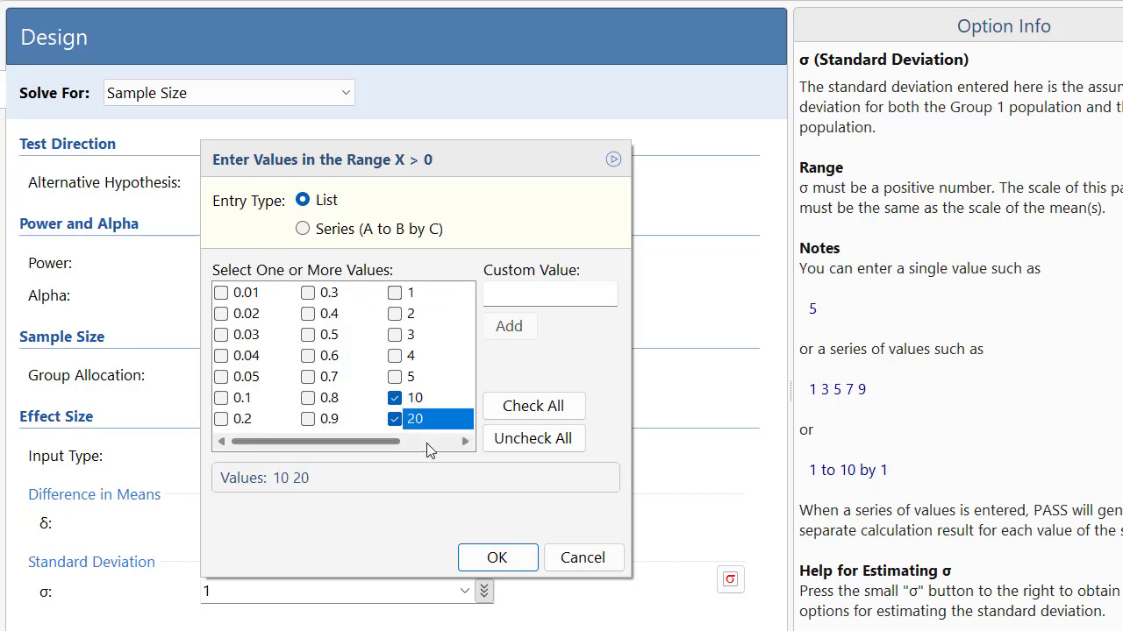
pyautogui.hscroll(1, 429, 449)
pyautogui.click(394, 293)
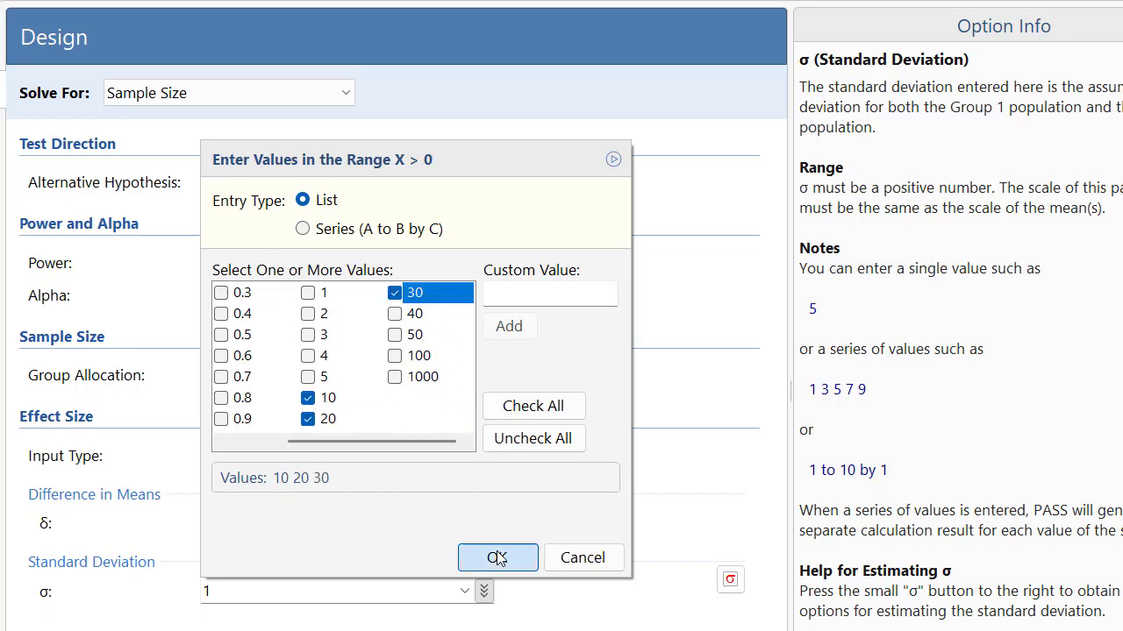
pyautogui.click(497, 559)
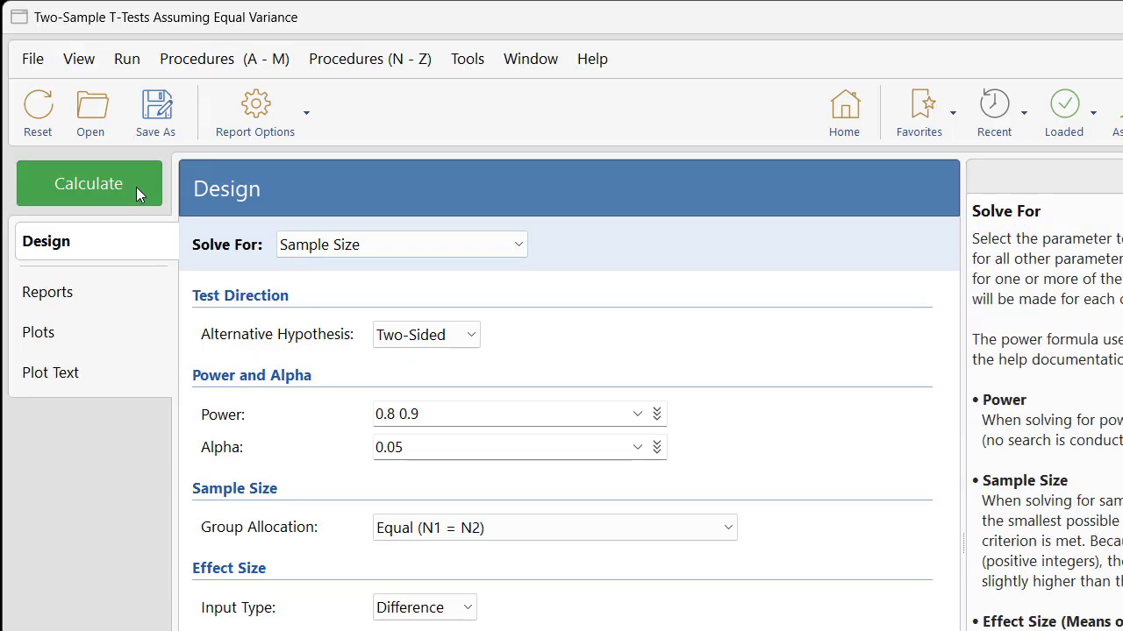
# Calculate the sample sizes and go to the Numeric Results section of the output
pyautogui.click(136, 187)
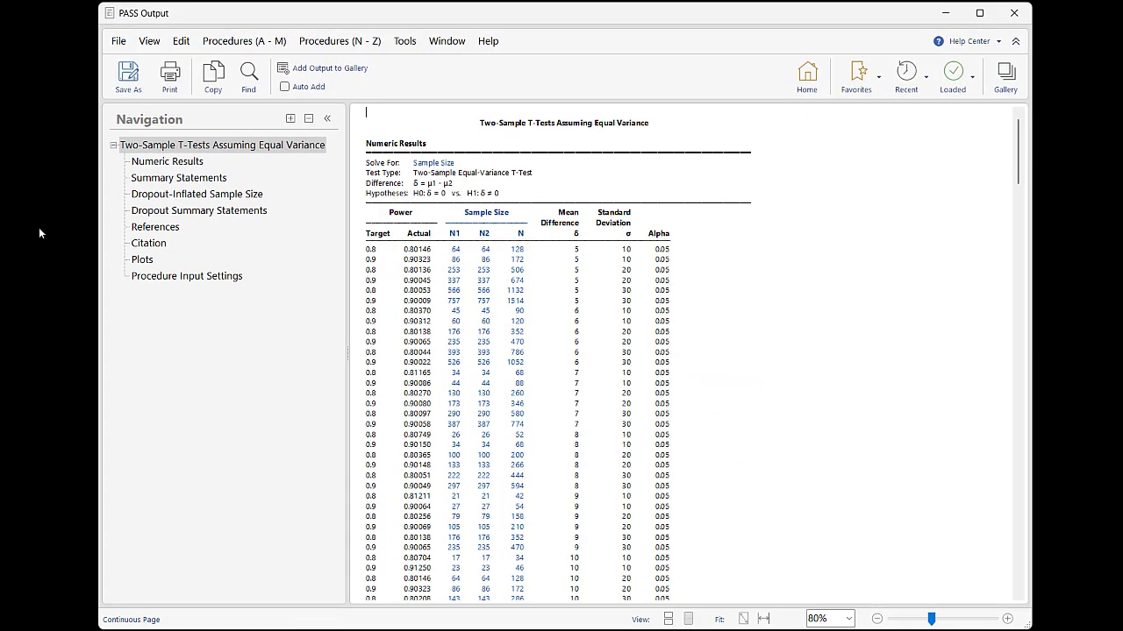
pyautogui.click(160, 161)
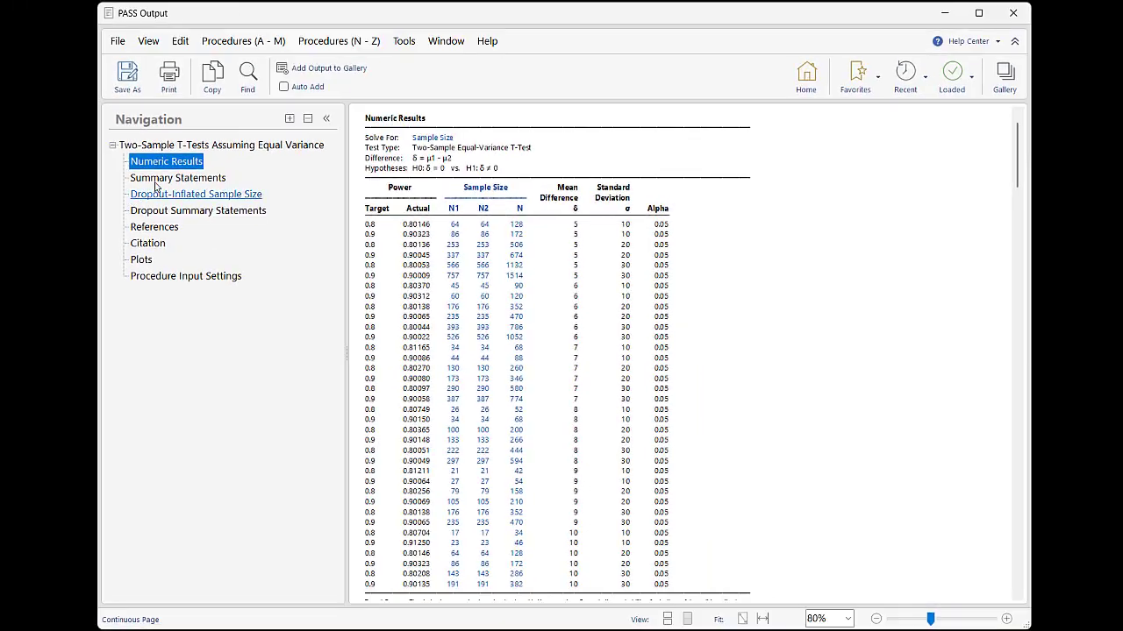
# Review the Summary Statements, Dropout-Inflated Sample Size, Dropout Summary Statements, References and Citation sections of the output in turn
pyautogui.click(156, 180)
pyautogui.click(158, 194)
pyautogui.click(159, 210)
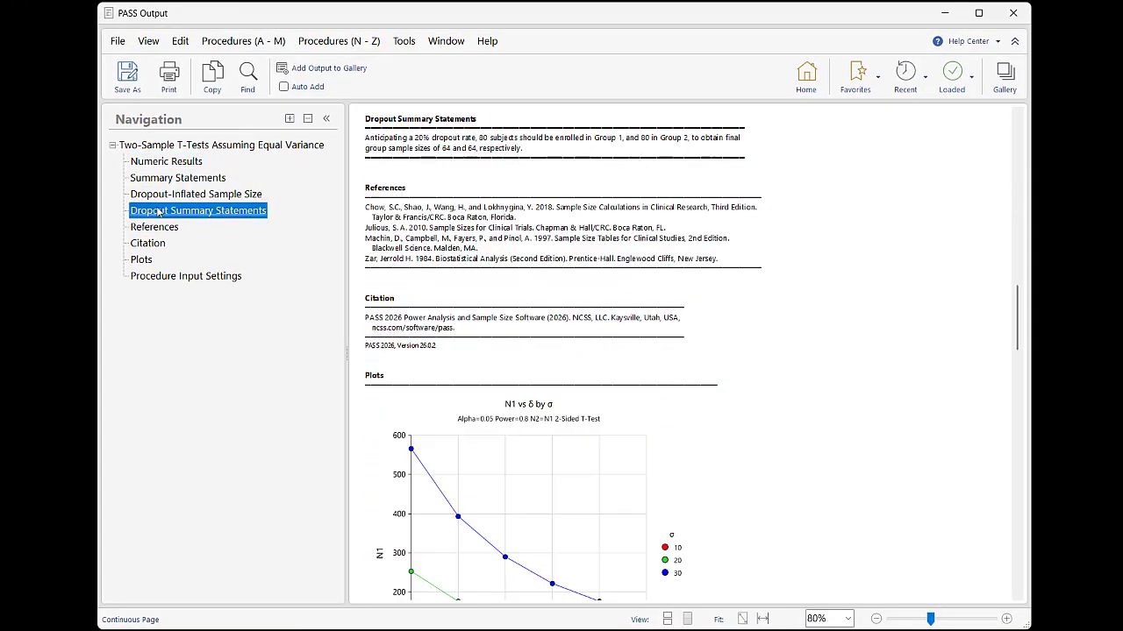
pyautogui.click(156, 228)
pyautogui.click(156, 244)
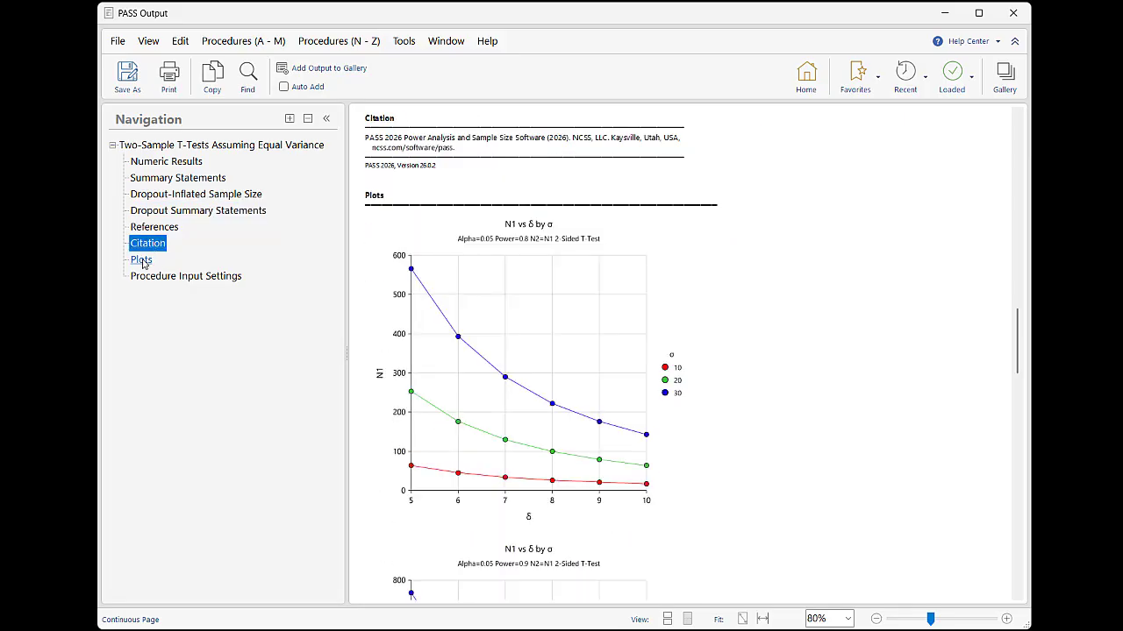
# Examine the N1 plots in the Plots section, from the line plots through the 3D surface plots to the combined plot by power
pyautogui.click(142, 260)
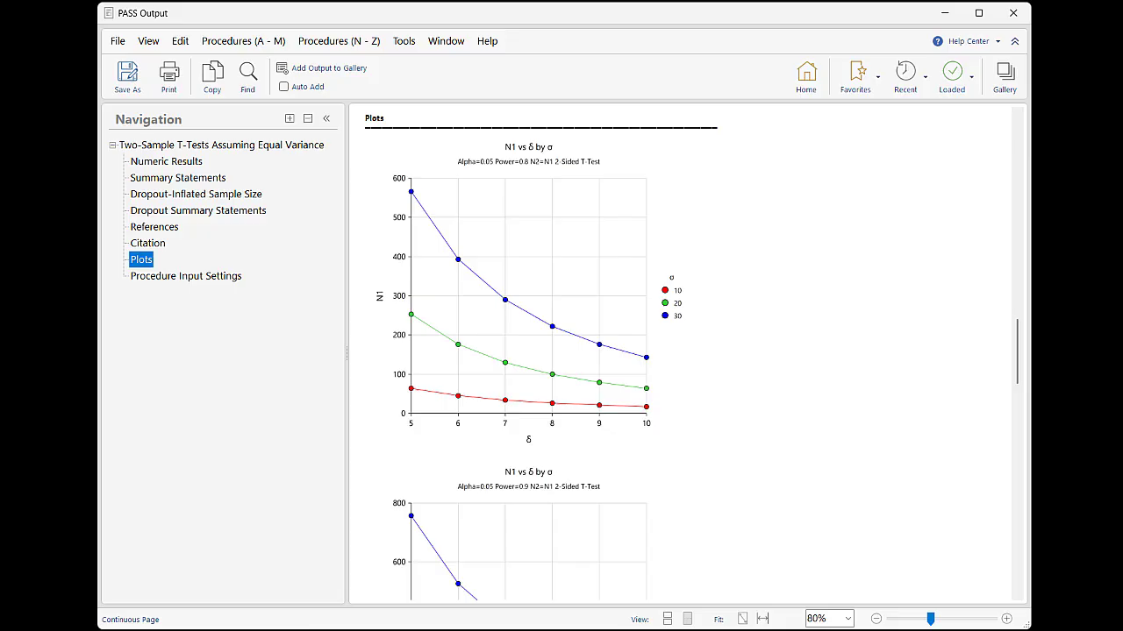
pyautogui.scroll(-3, 792, 449)
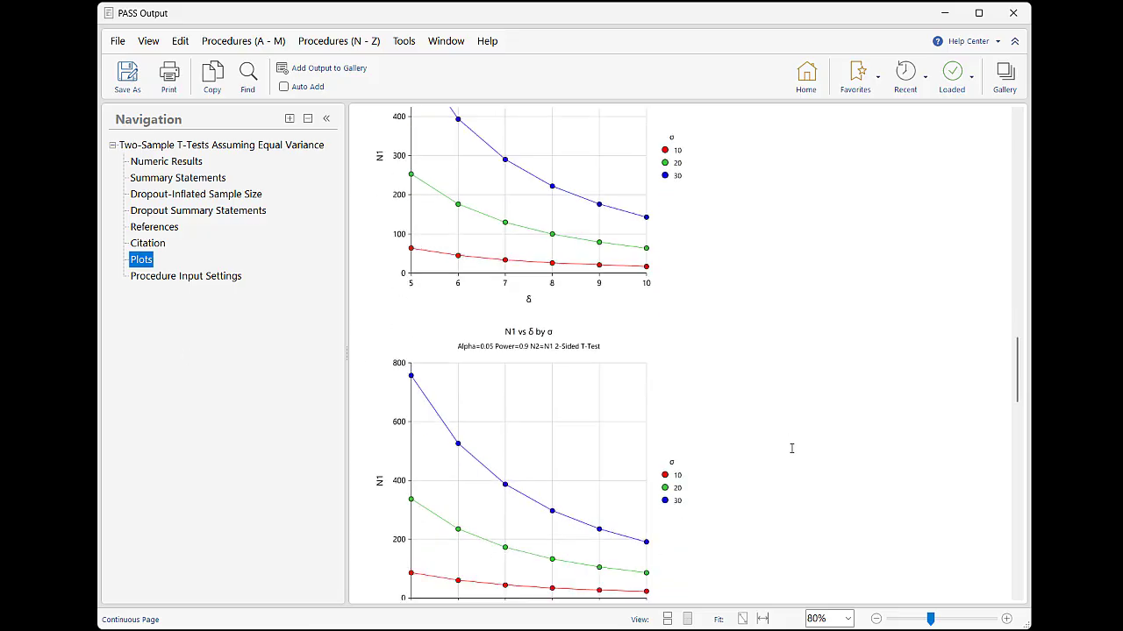
pyautogui.scroll(-10, 791, 448)
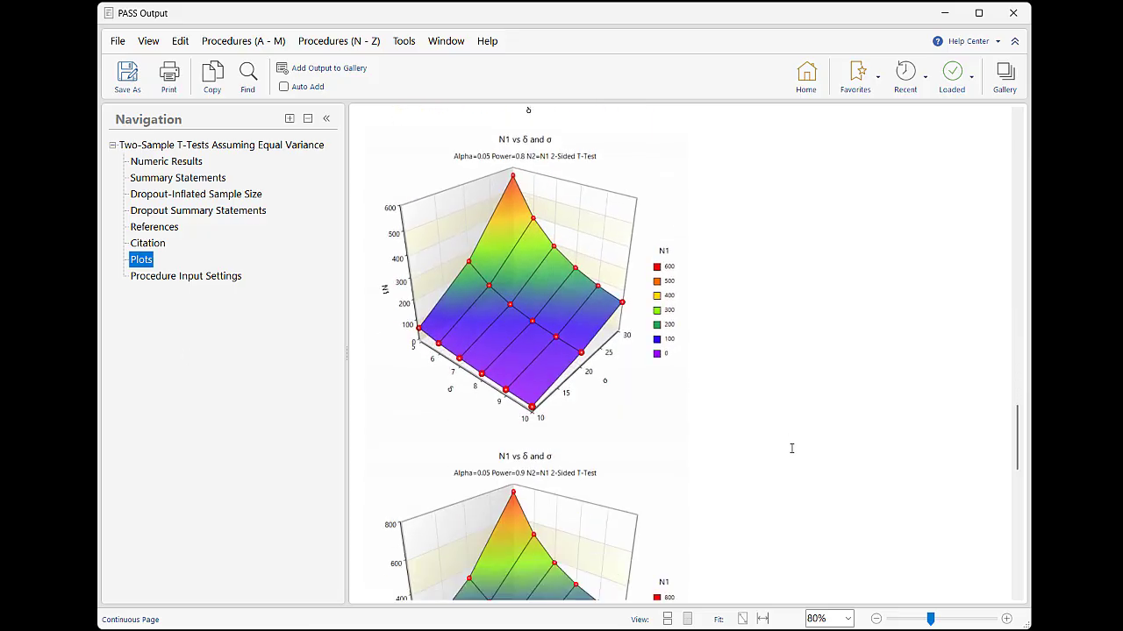
pyautogui.scroll(-10, 791, 449)
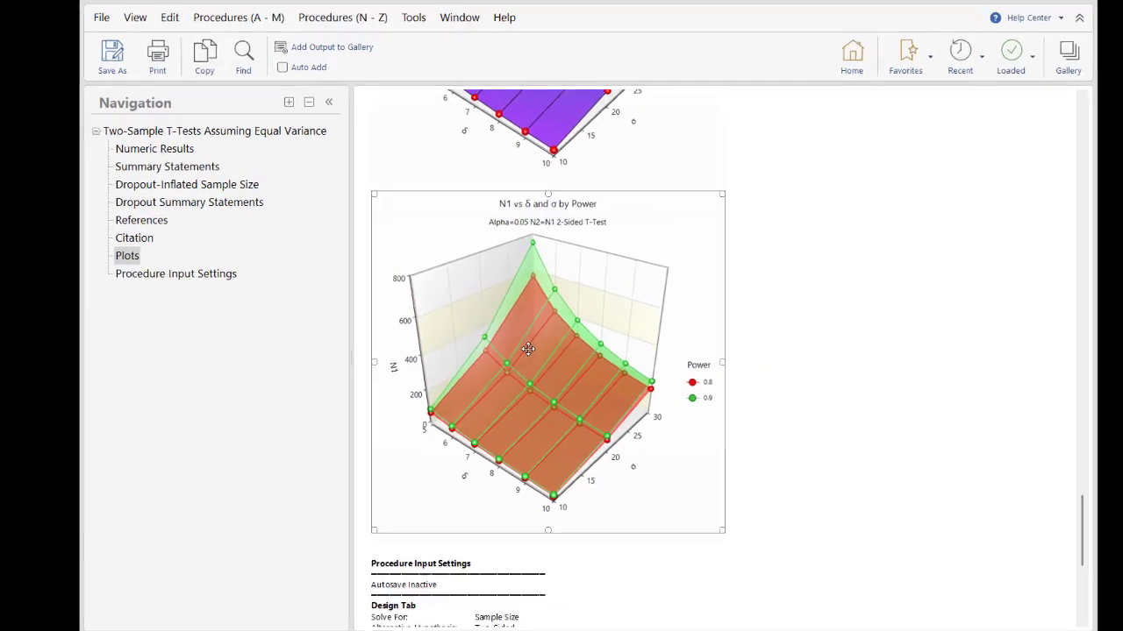
# Save the 3D plot "N1 vs δ and σ by Power" as the PNG image Image3.png in the Videos folder and close the Plot Viewer
pyautogui.doubleClick(528, 349)
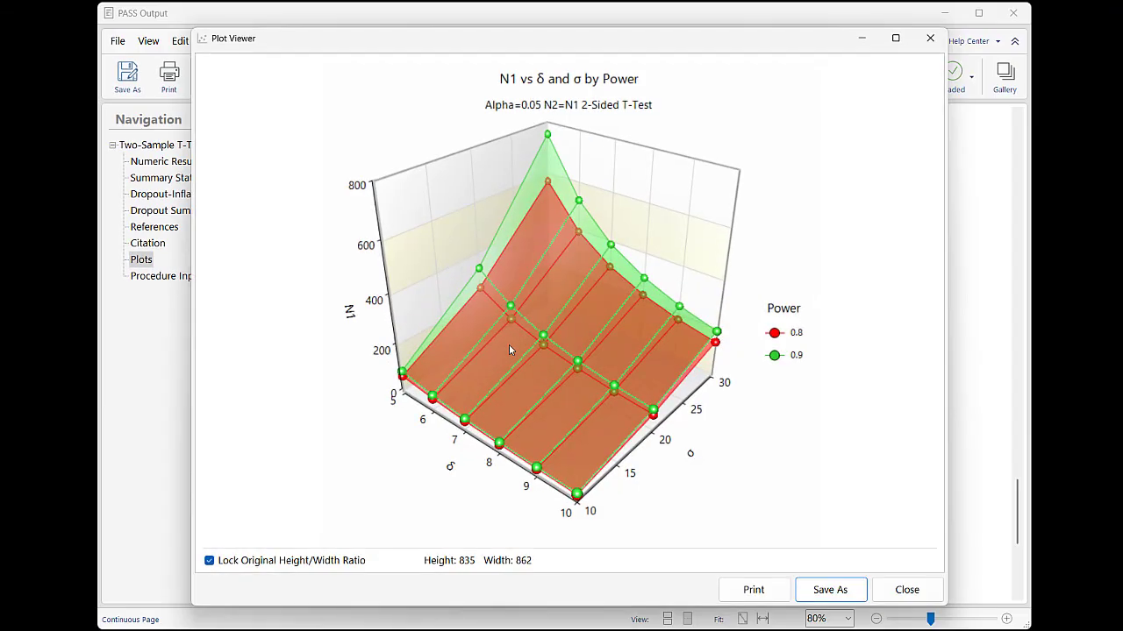
pyautogui.click(837, 591)
pyautogui.click(814, 545)
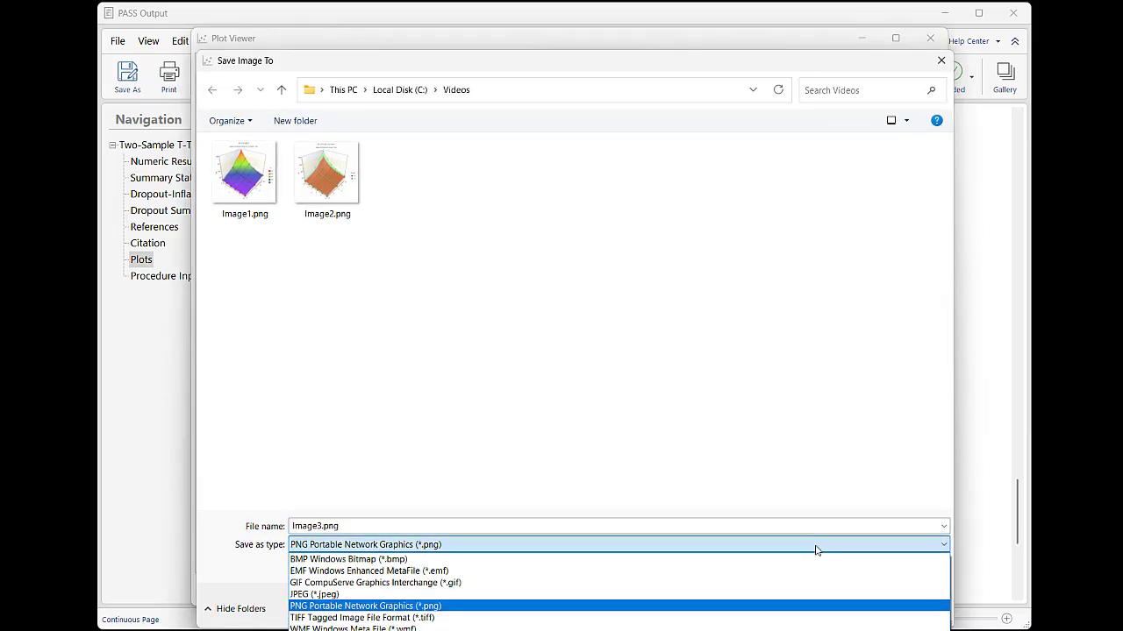
pyautogui.click(797, 606)
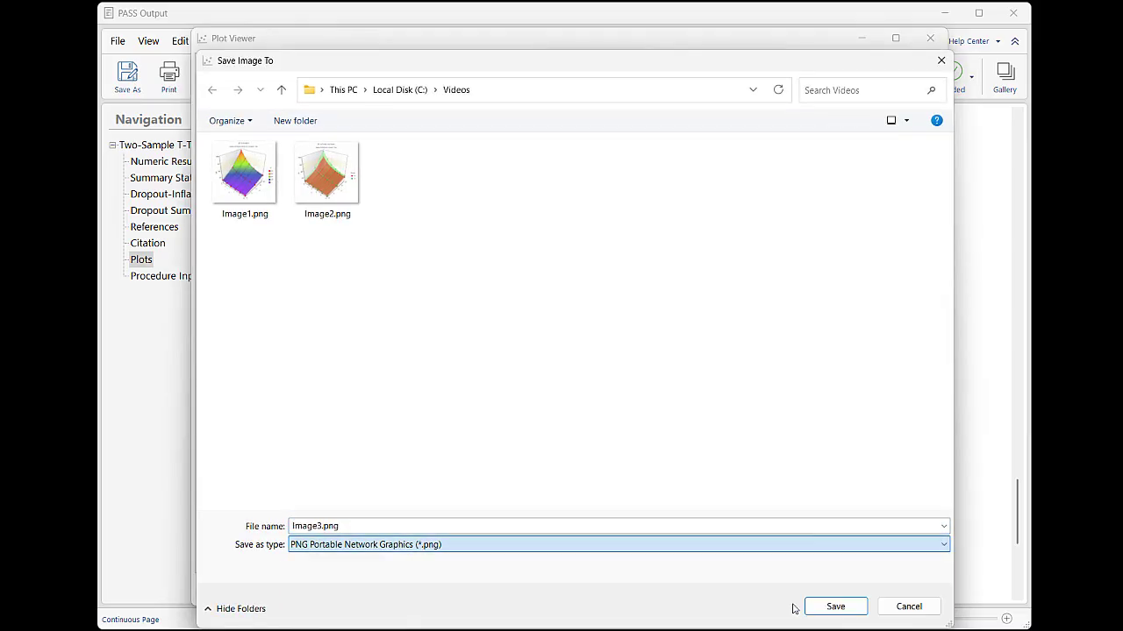
pyautogui.click(833, 604)
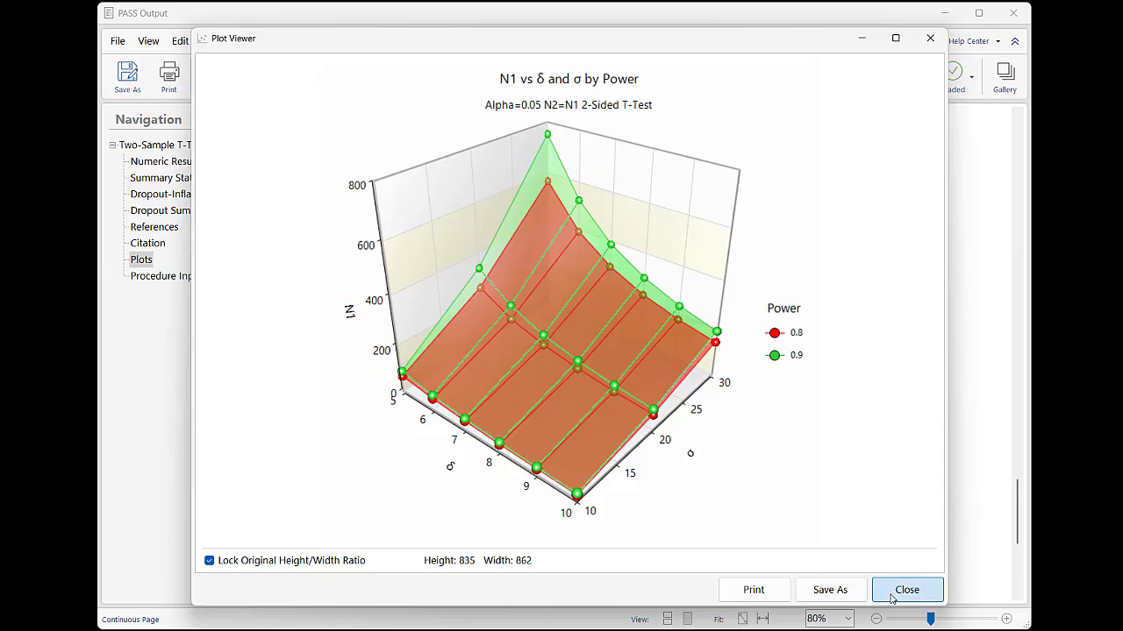
pyautogui.click(906, 589)
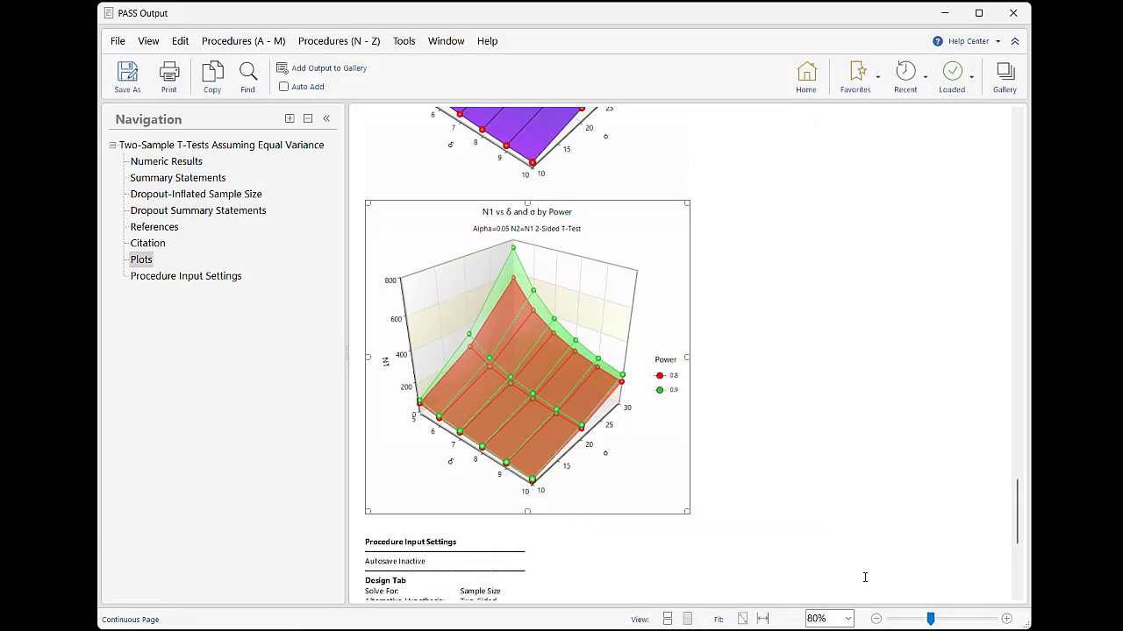
# Copy the Numeric Results heading, test details and table from the output and paste them into a blank word-processor document
pyautogui.click(194, 165)
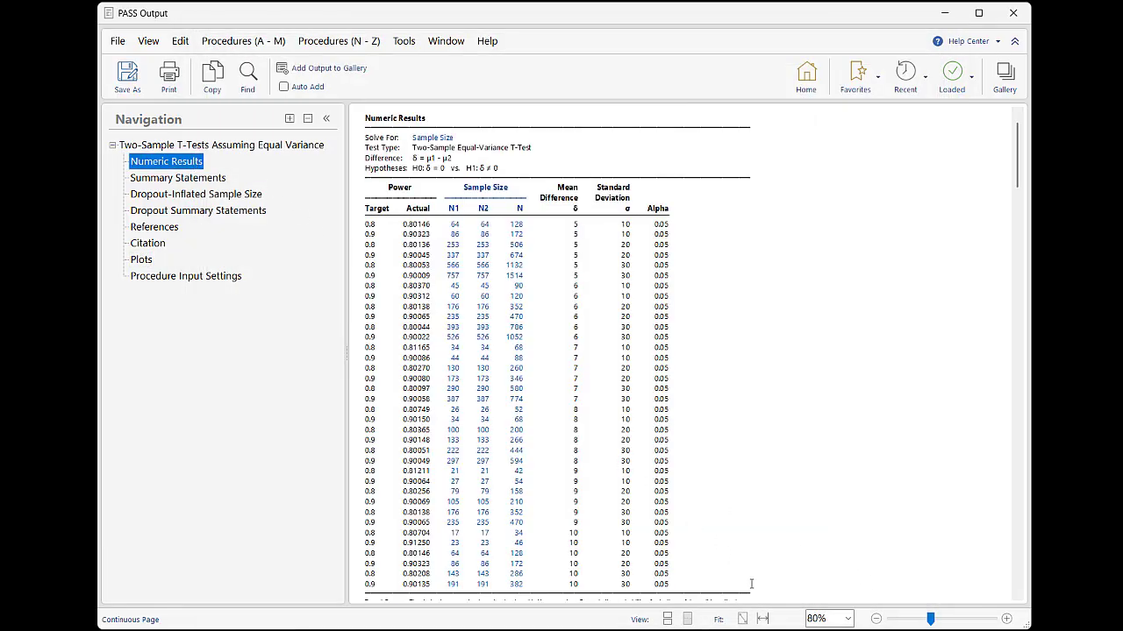
pyautogui.moveTo(760, 593); pyautogui.dragTo(403, 149)
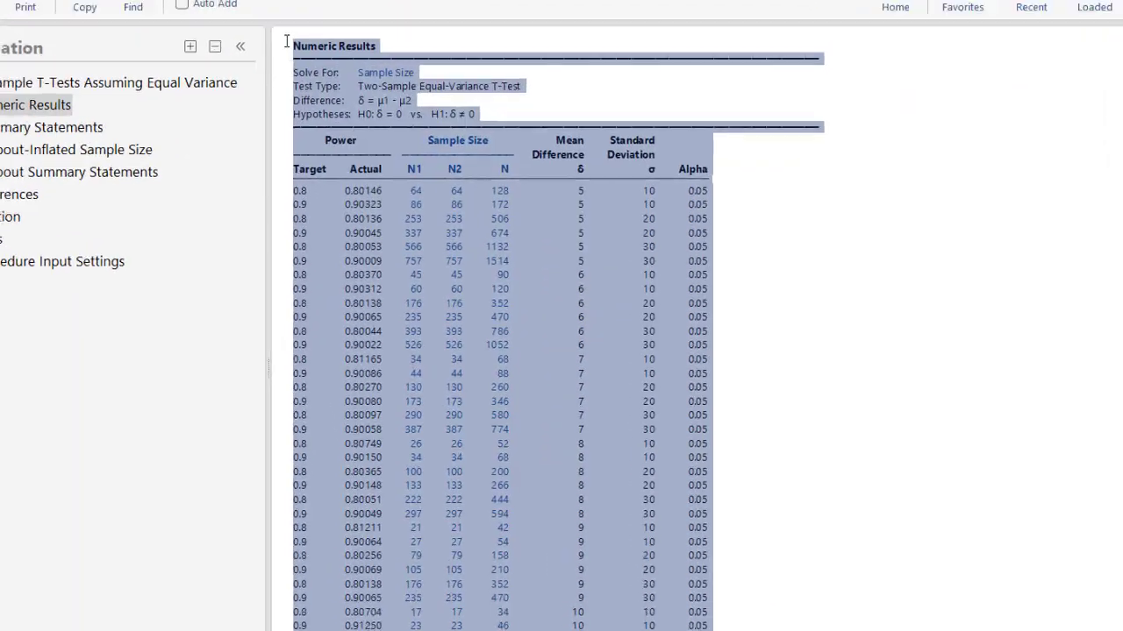
pyautogui.rightClick(338, 94)
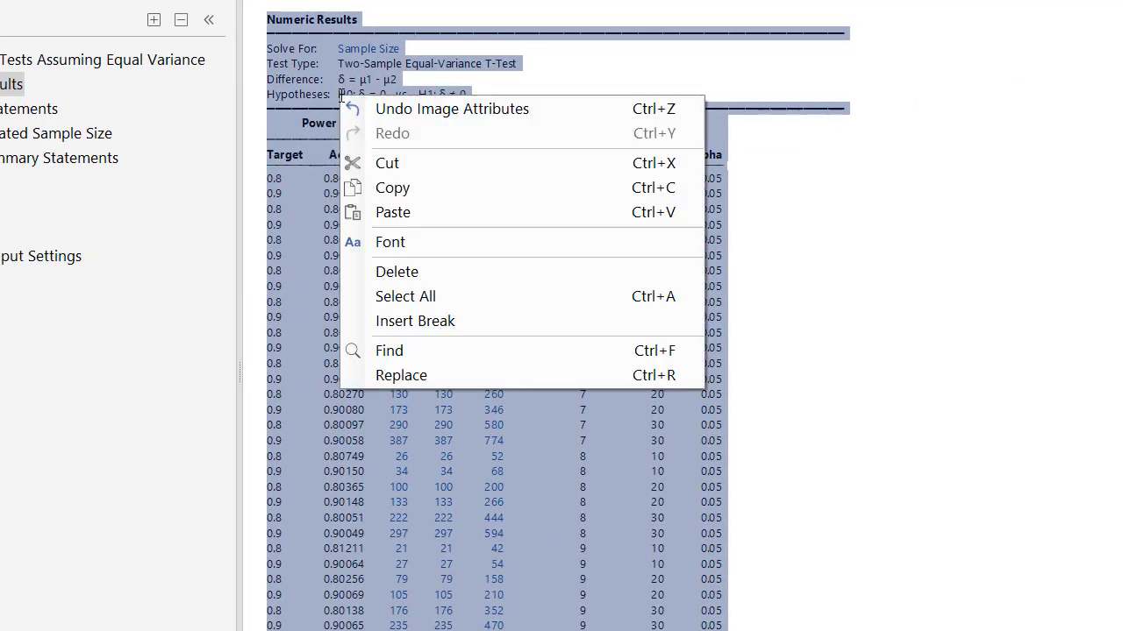
pyautogui.click(398, 184)
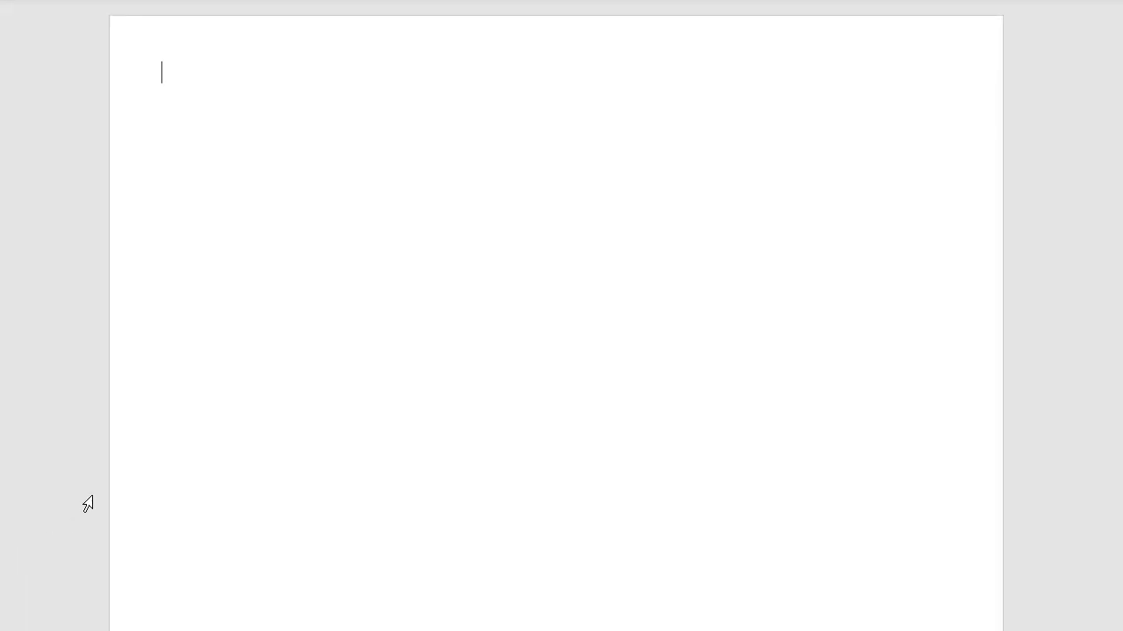
pyautogui.hotkey('ctrl', 'v')
pyautogui.scroll(4, 12, 456)
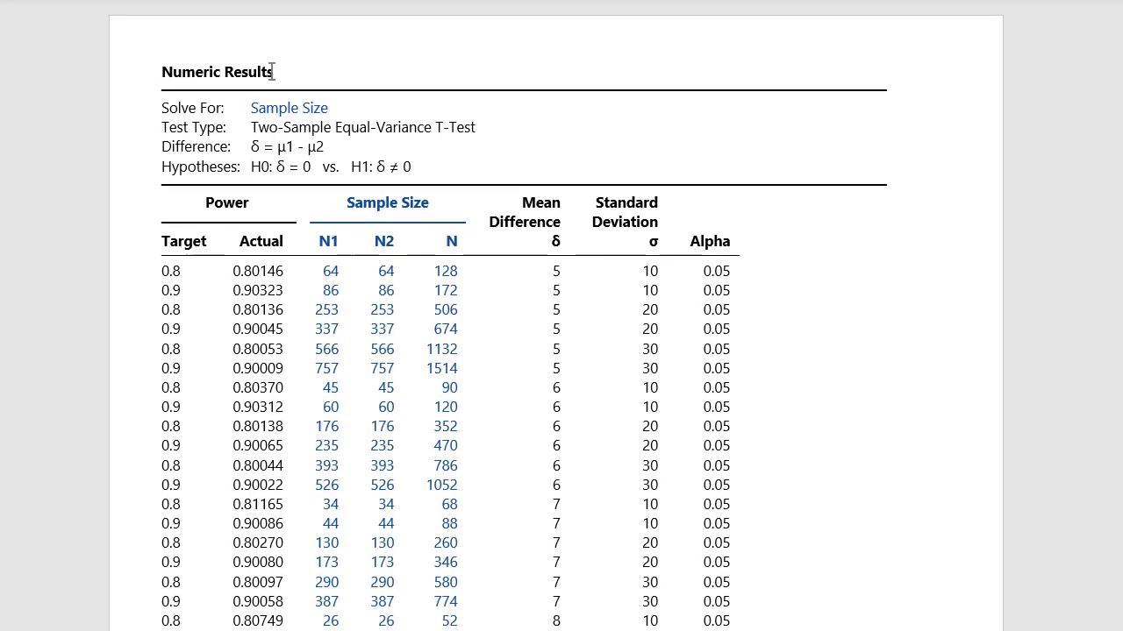